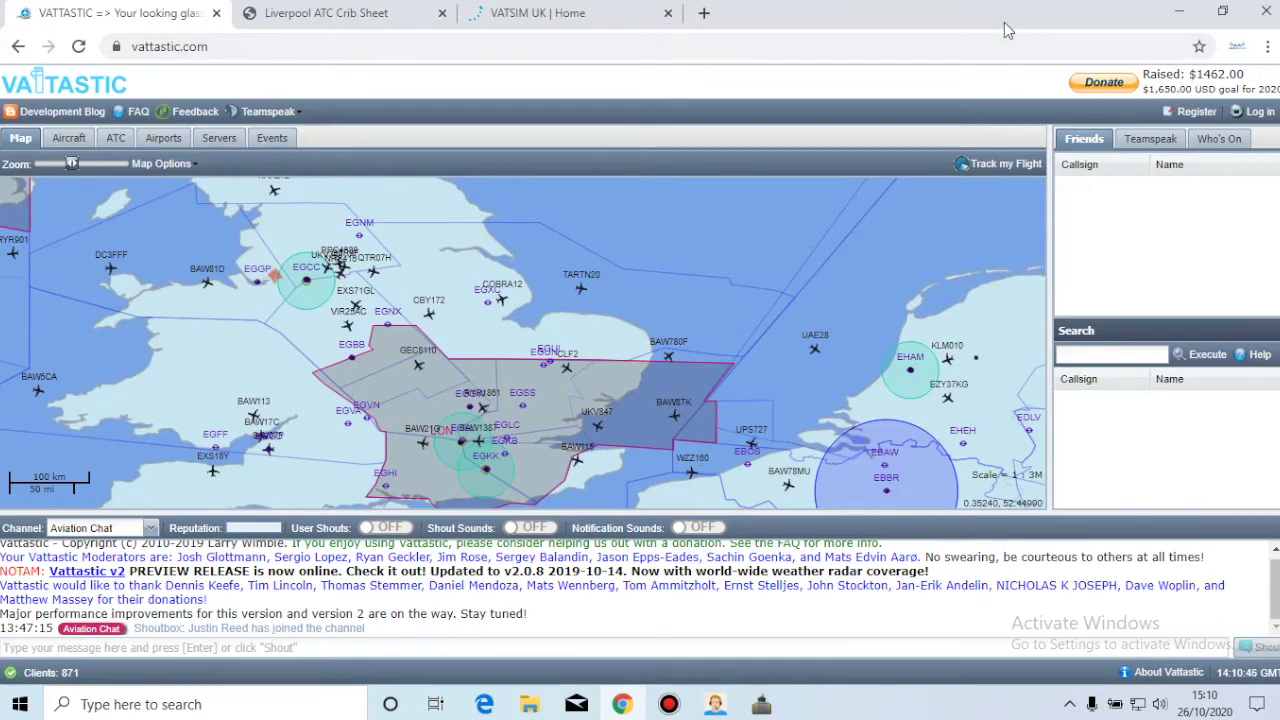
Pan the Vattastic map across northern England, Liverpool and the Channel to survey traffic.
drag(502, 264, 565, 313)
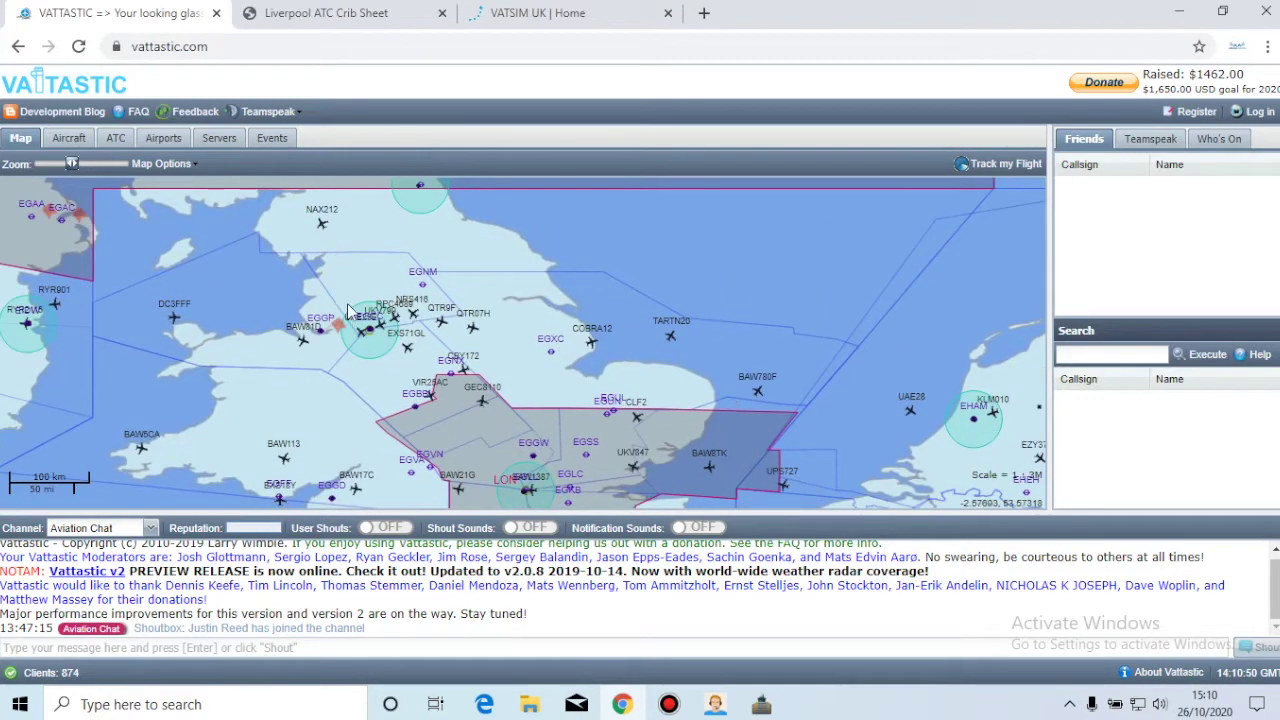
drag(350, 275, 374, 309)
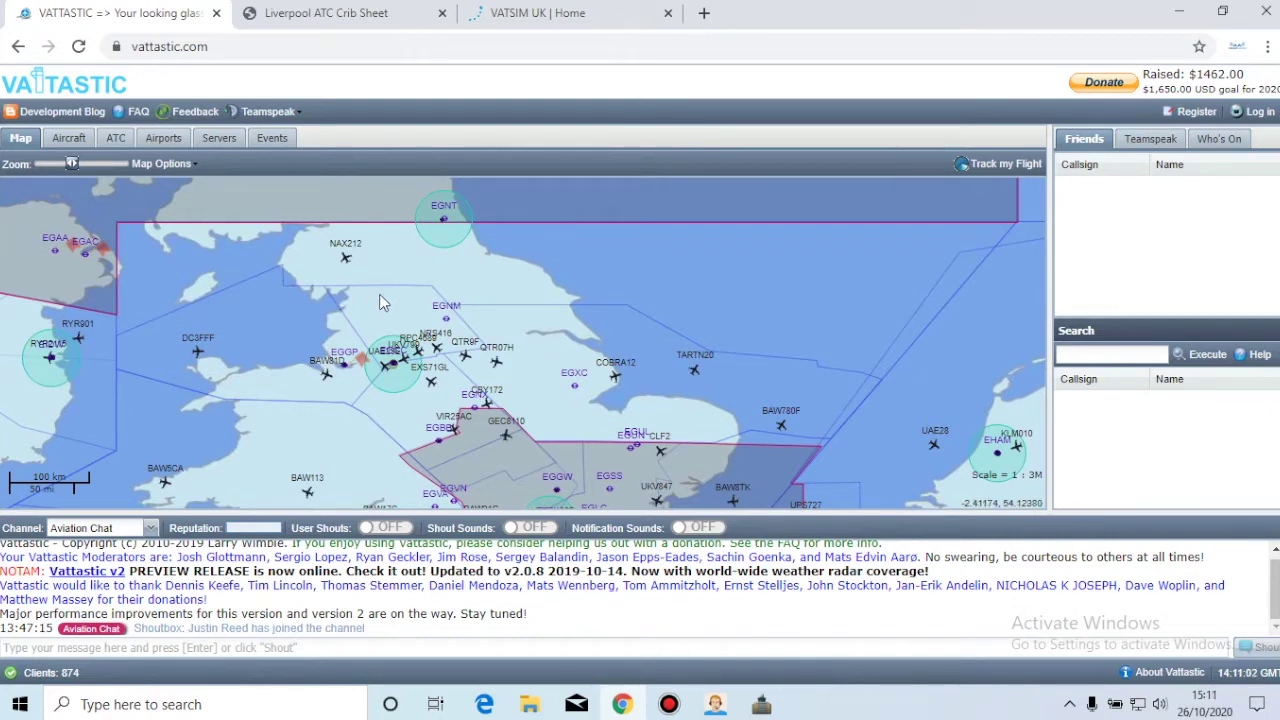
drag(380, 300, 342, 188)
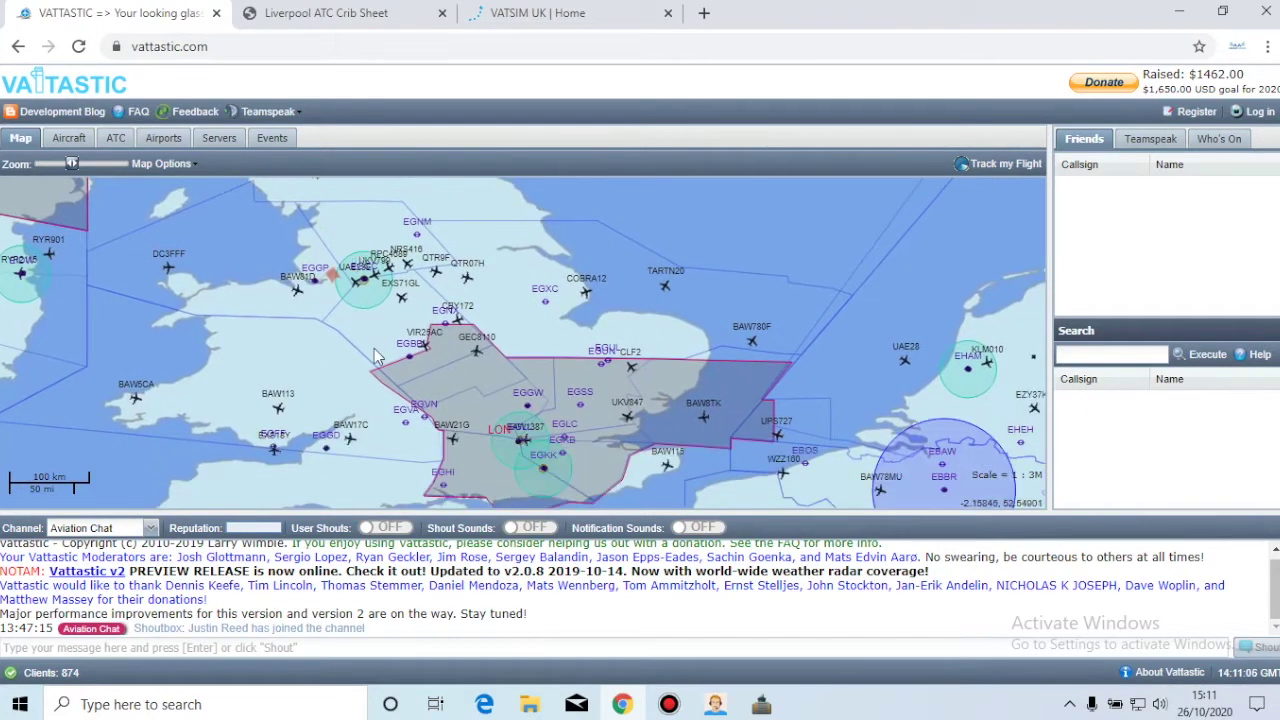
drag(367, 358, 343, 290)
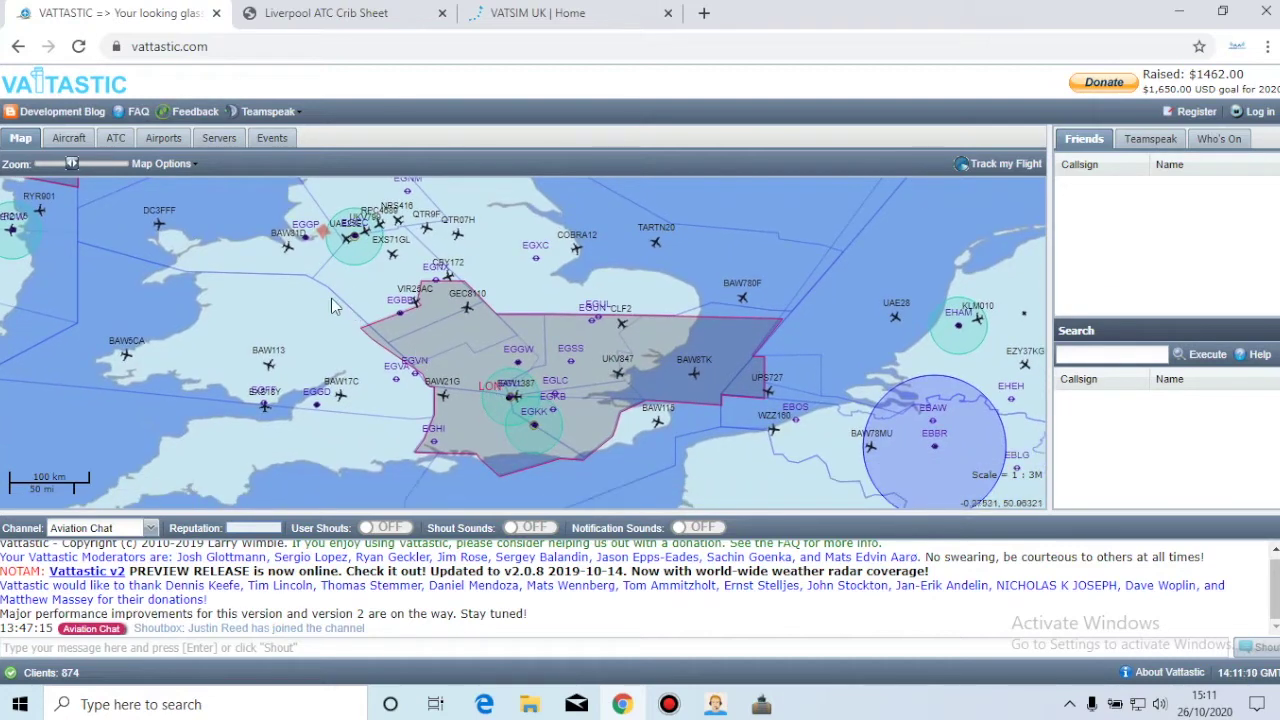
drag(355, 248, 392, 332)
mouse_move(392, 332)
Pan over Scotland and Newcastle, back to Liverpool, then switch to the Liverpool ATC crib sheet.
drag(360, 284, 368, 422)
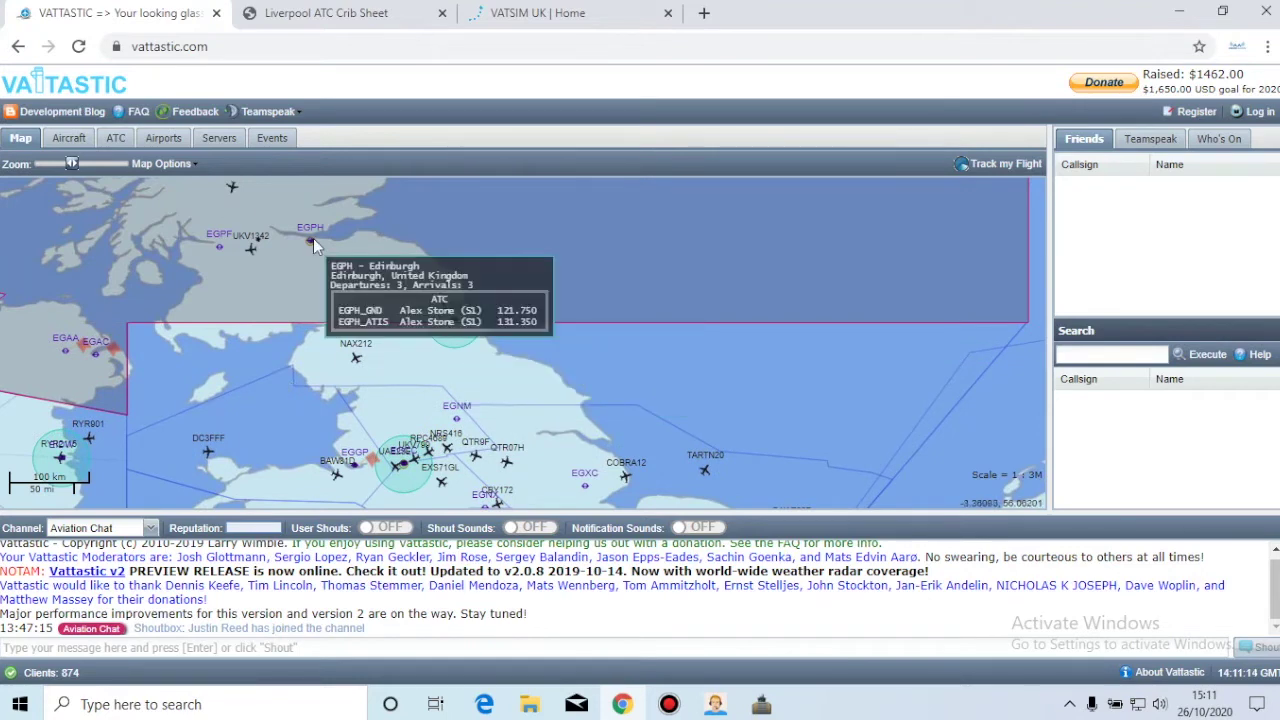
drag(270, 187, 271, 257)
drag(387, 252, 357, 158)
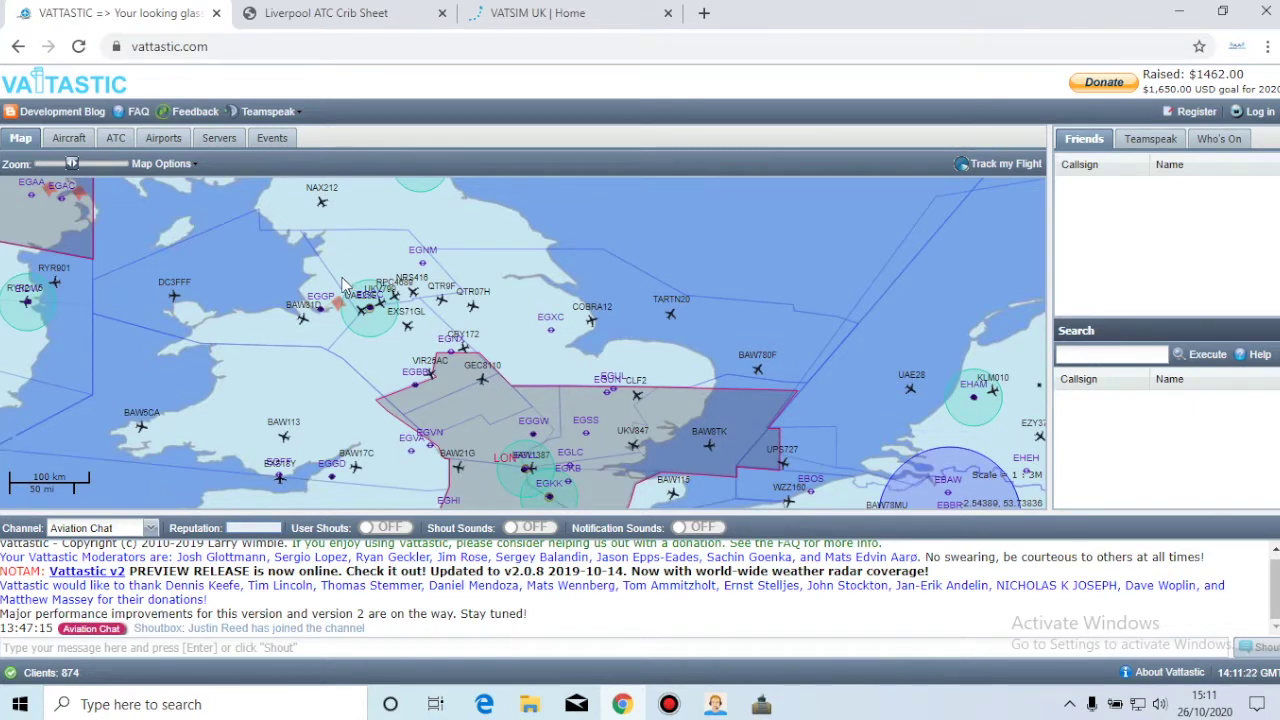
mouse_move(323, 318)
click(305, 15)
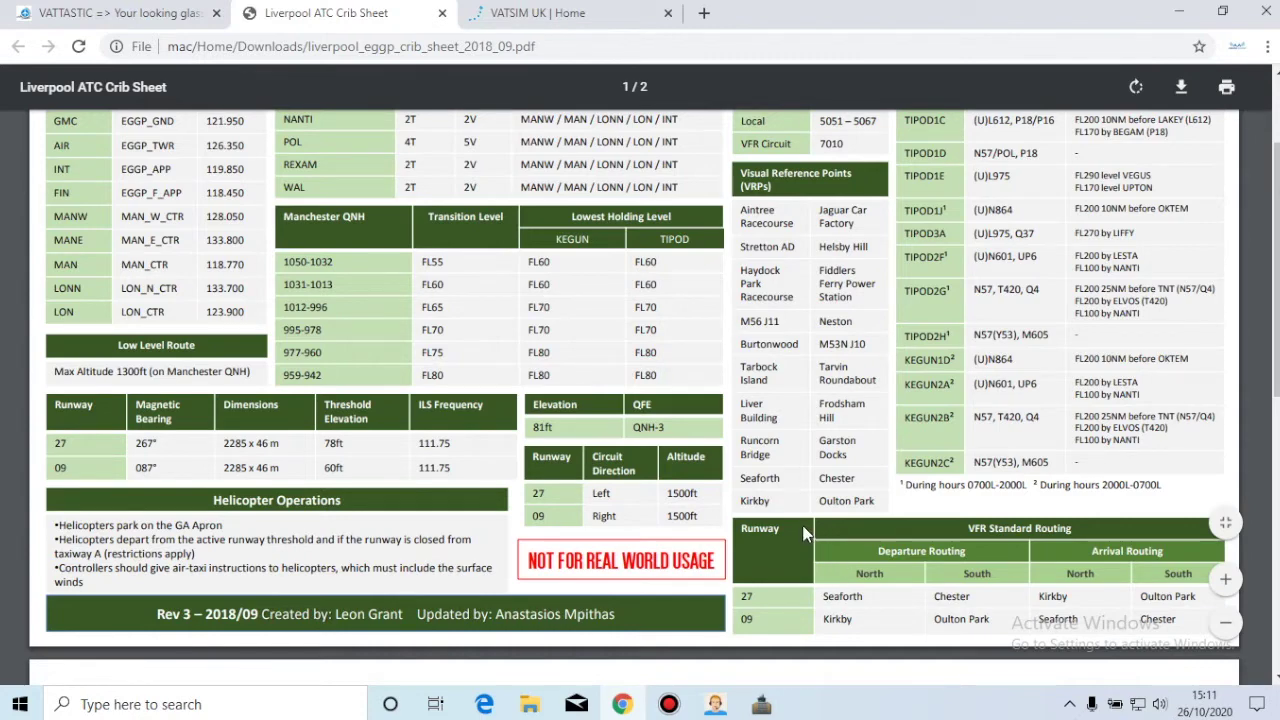
Read both pages of the crib sheet PDF, then go to the VATSIM UK EGGP page.
scroll(255, 405, down, 1)
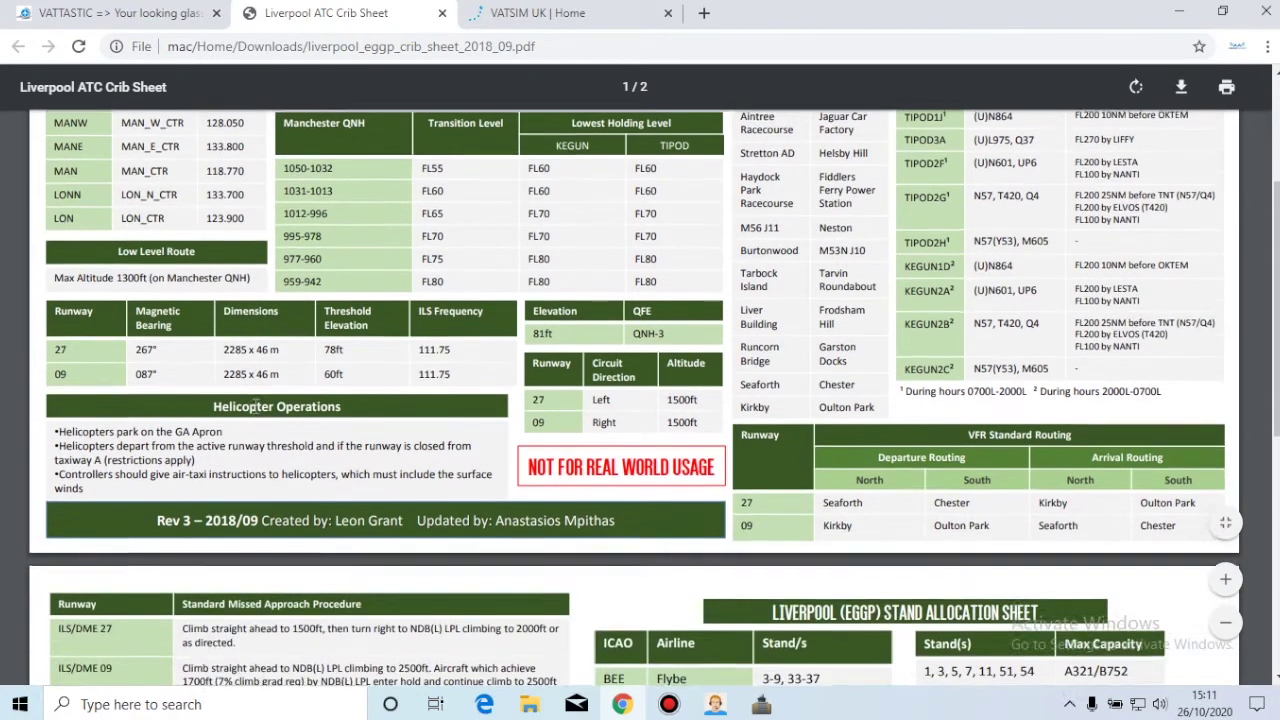
scroll(255, 405, up, 1)
scroll(255, 405, up, 1)
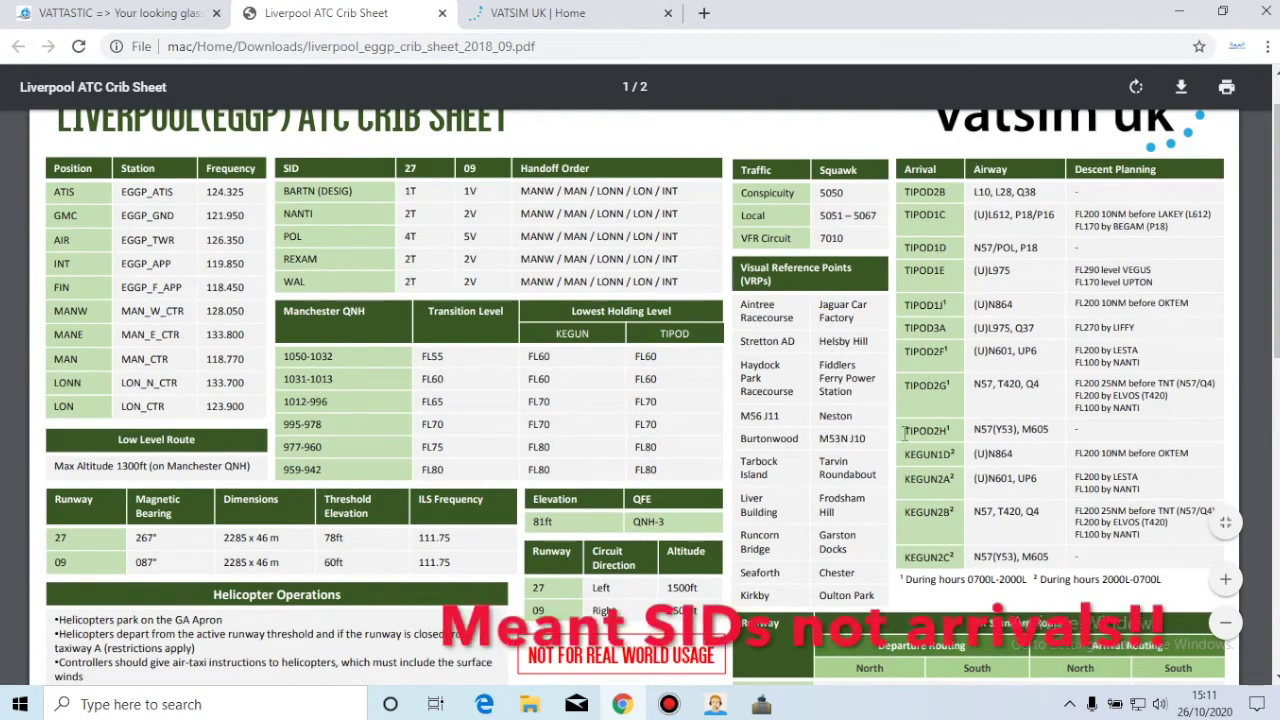
scroll(640, 505, down, 4)
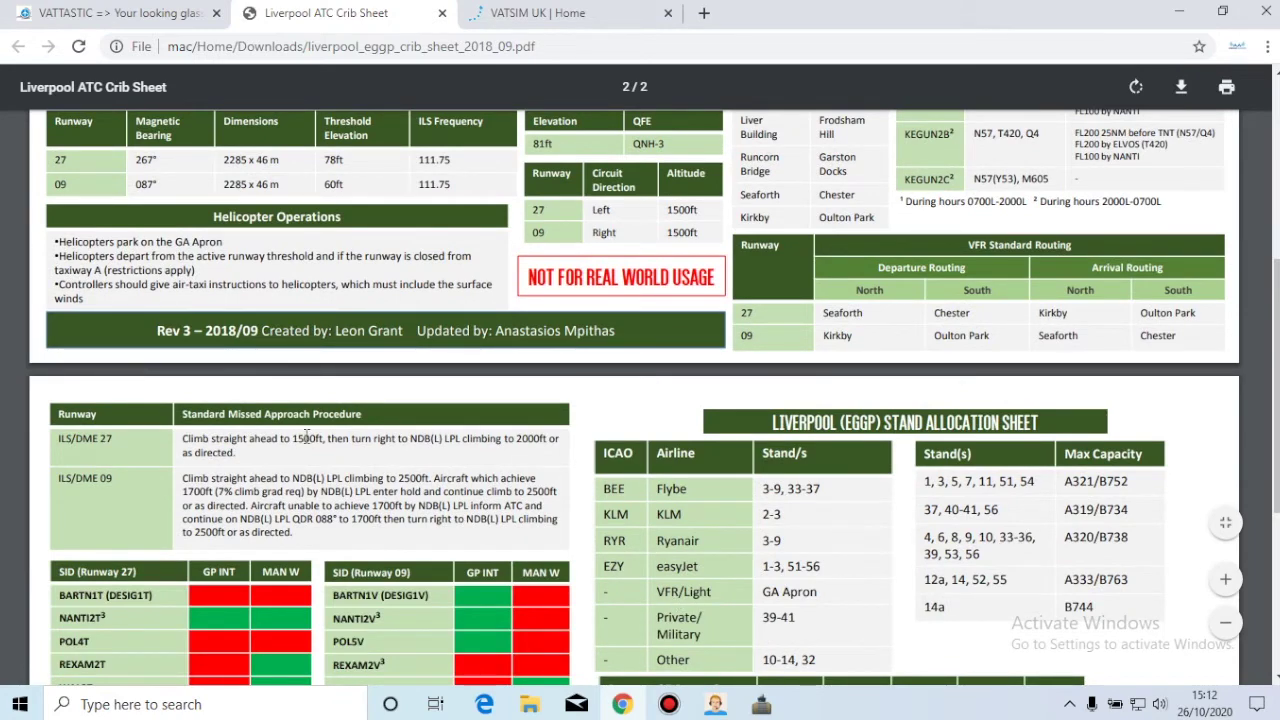
scroll(306, 437, up, 2)
scroll(306, 437, up, 1)
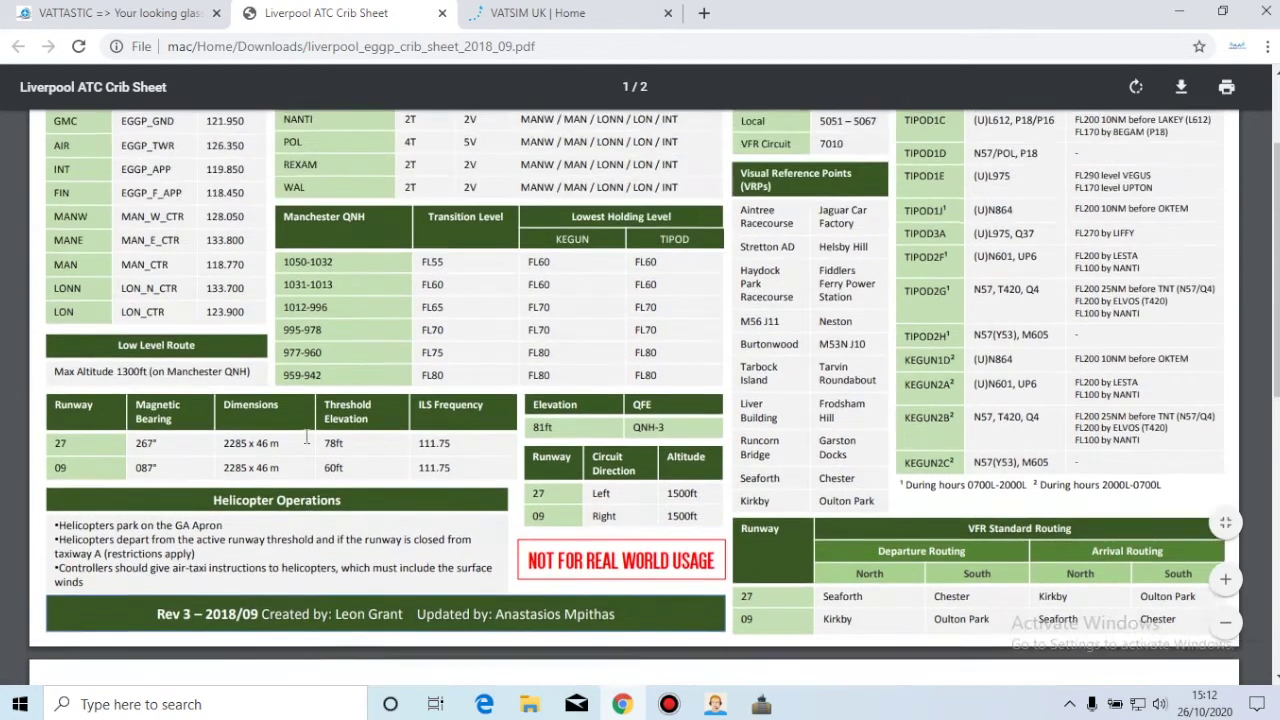
scroll(306, 437, up, 2)
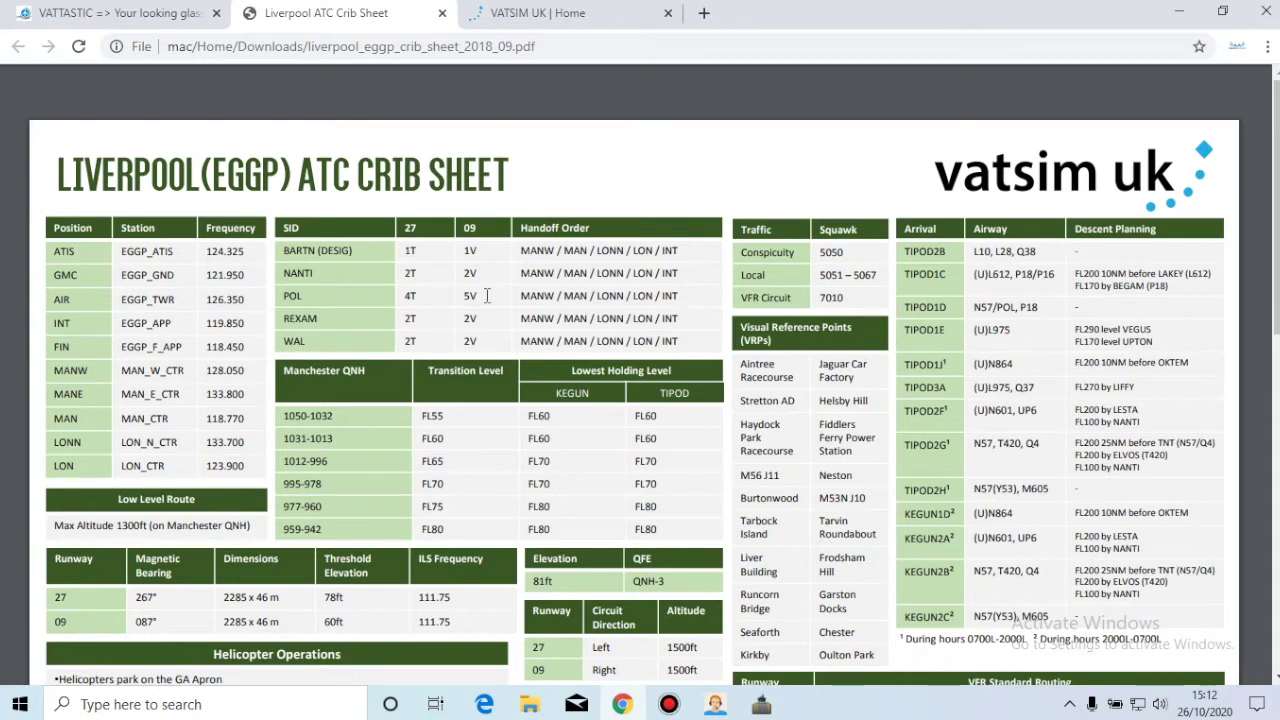
click(512, 14)
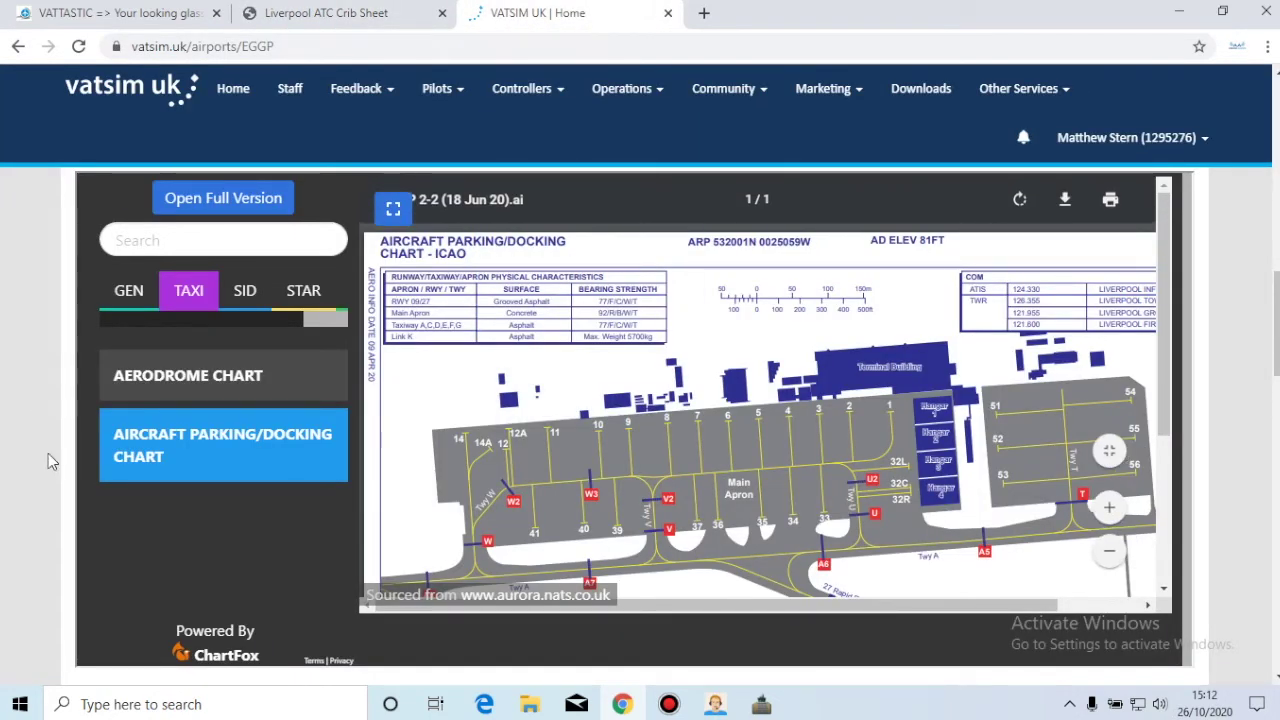
View the EGGP aerodrome chart and the rotated parking/docking chart, then return to EuroScope.
click(178, 390)
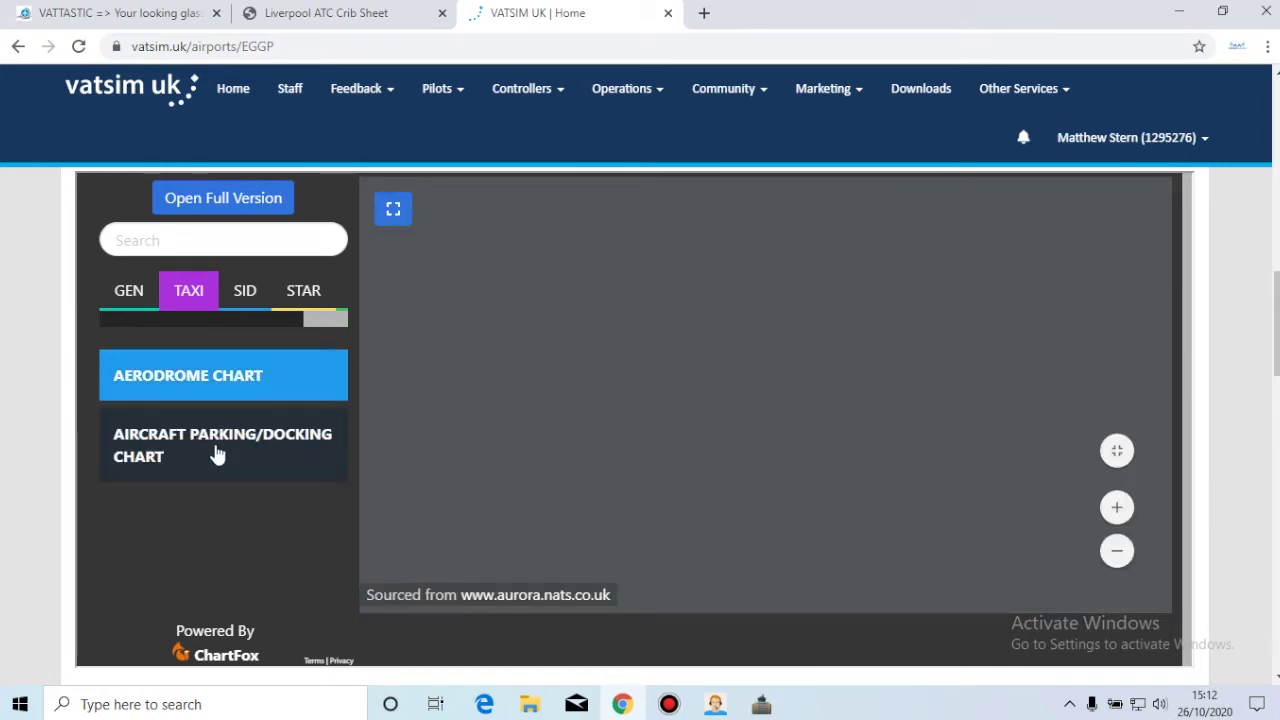
click(218, 455)
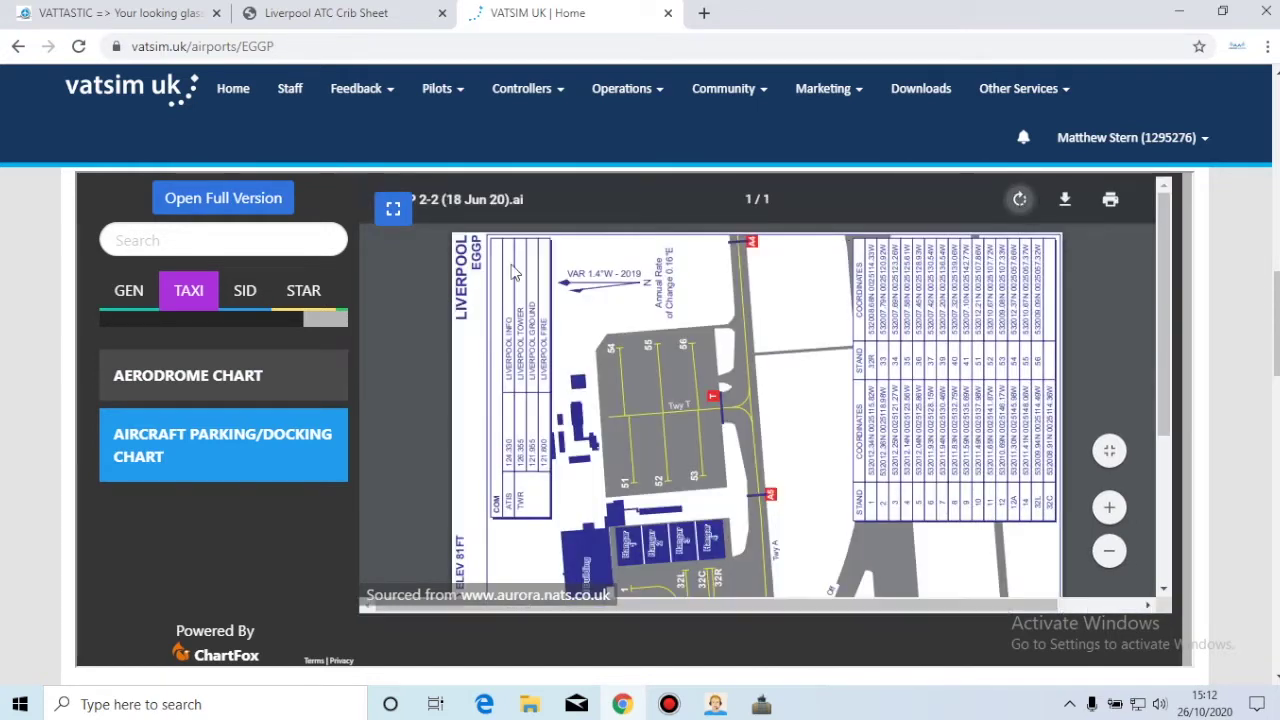
click(1019, 199)
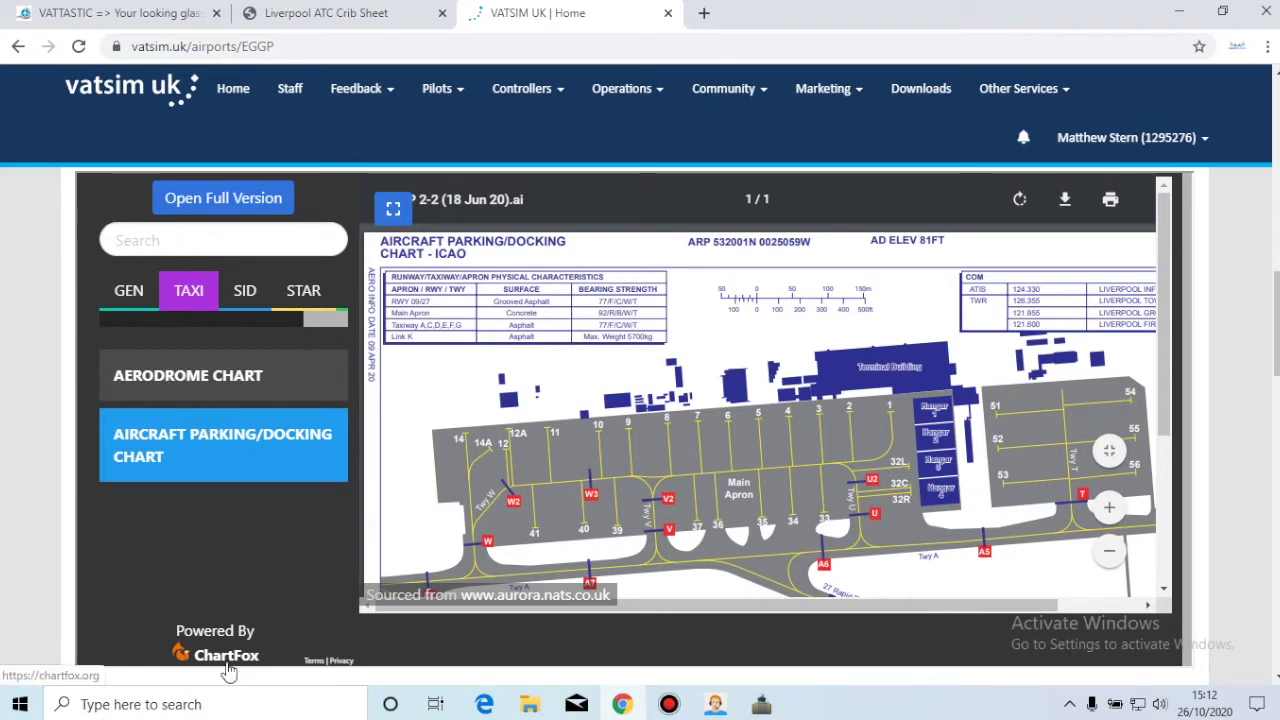
click(760, 705)
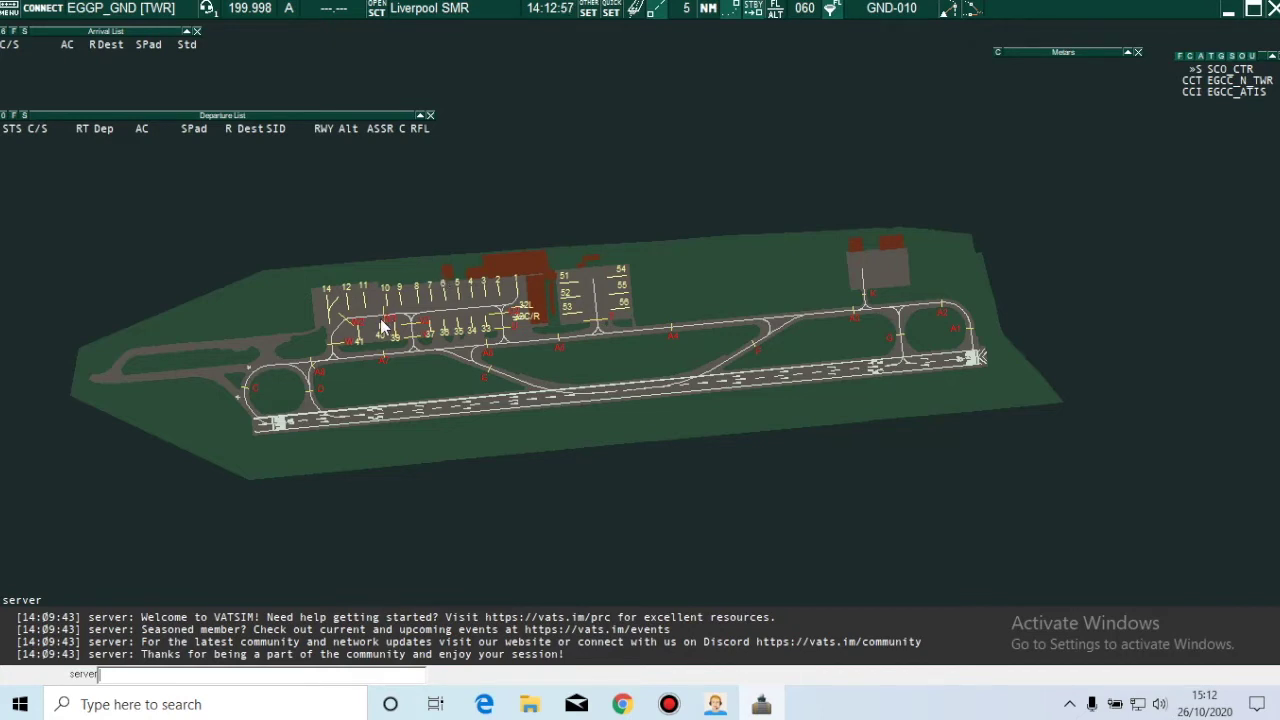
Launch Audio for VATSIM from the taskbar.
click(713, 704)
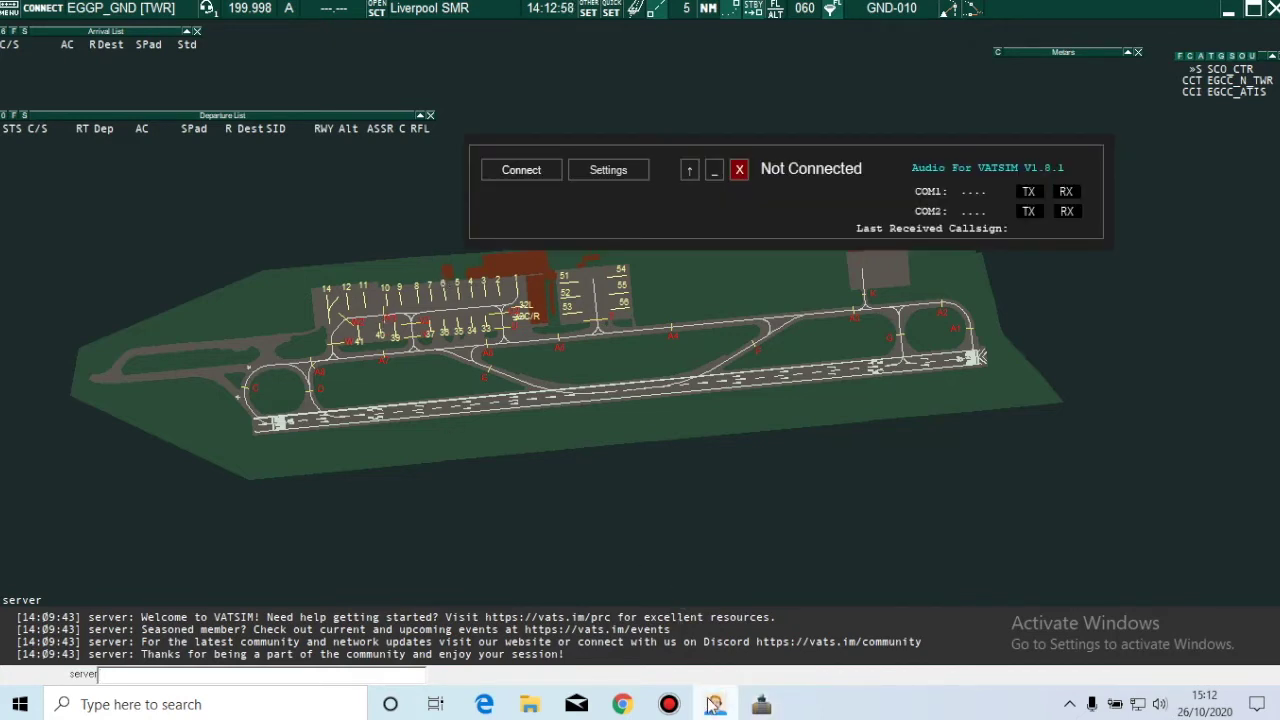
click(634, 171)
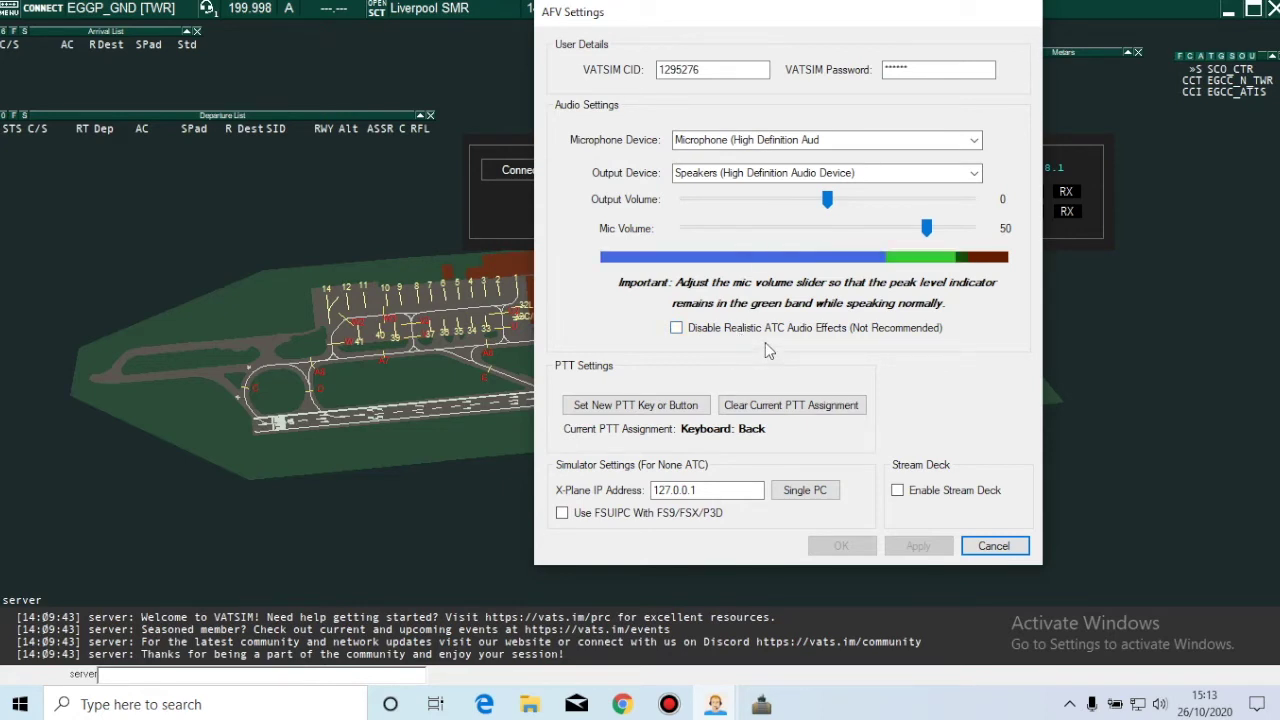
click(993, 545)
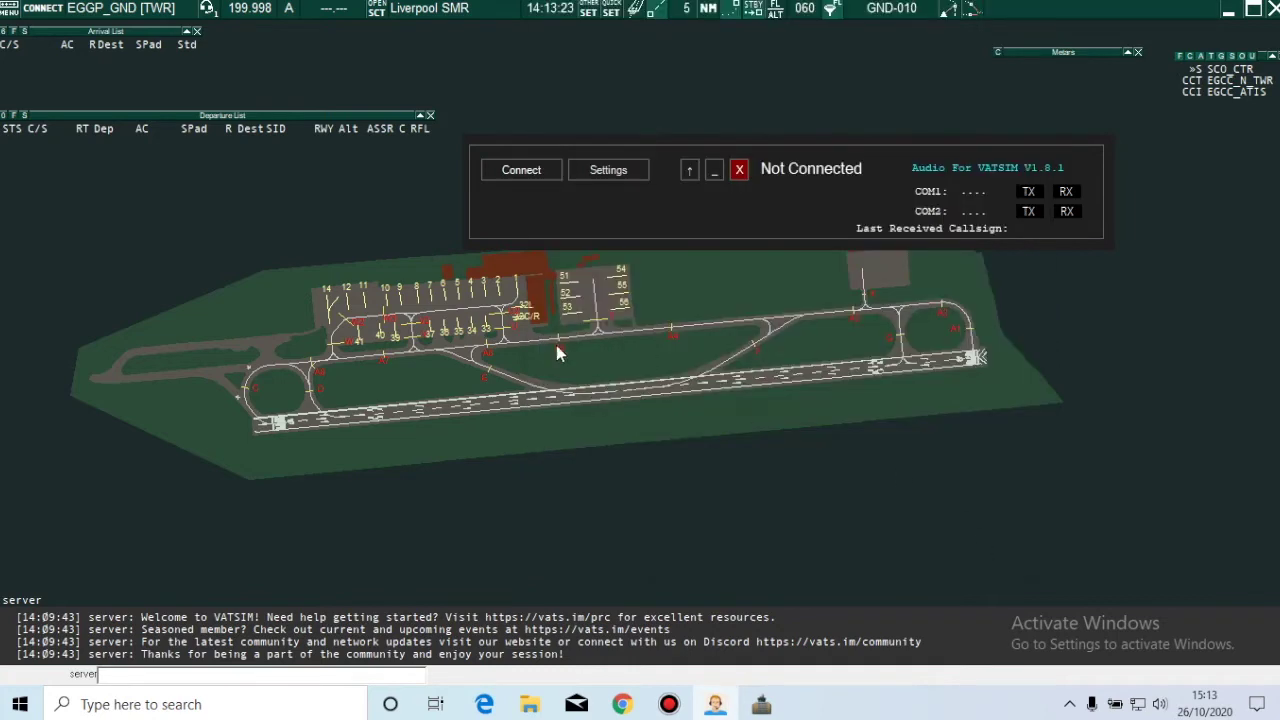
Connect EuroScope to VATSIM as EGGP_GND without a logoff time, dismissing voice setup.
click(685, 304)
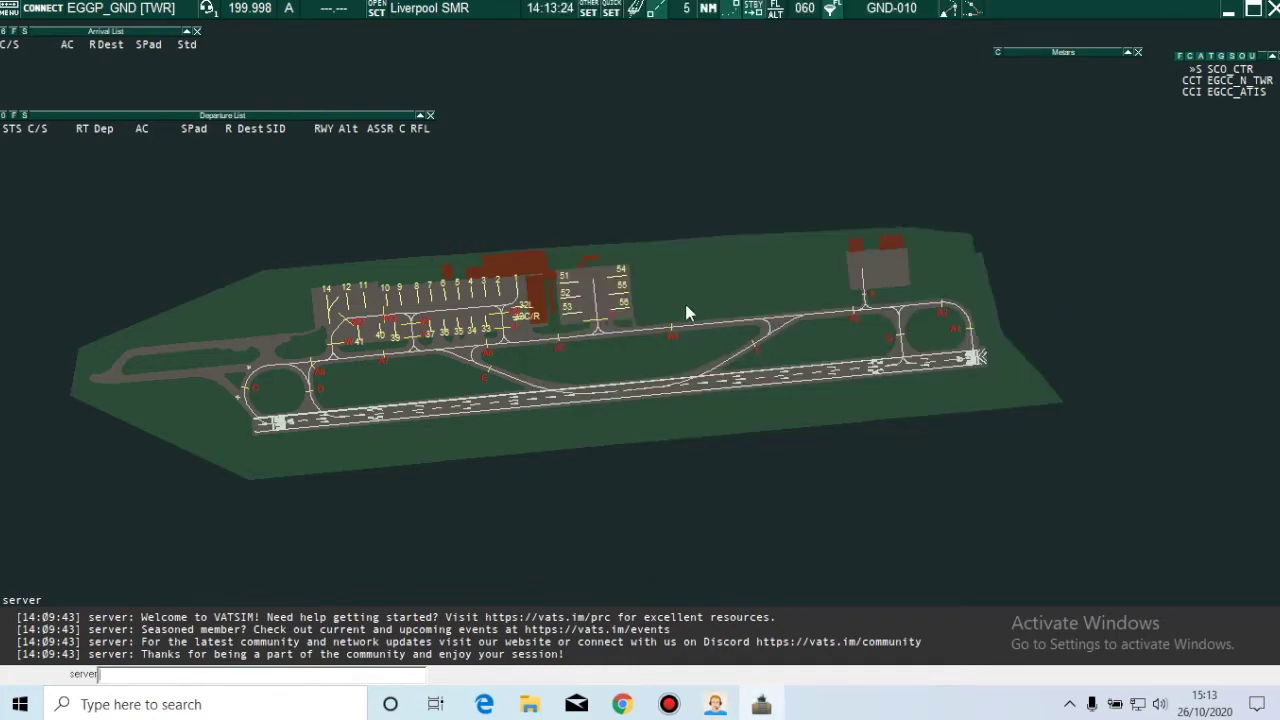
click(44, 8)
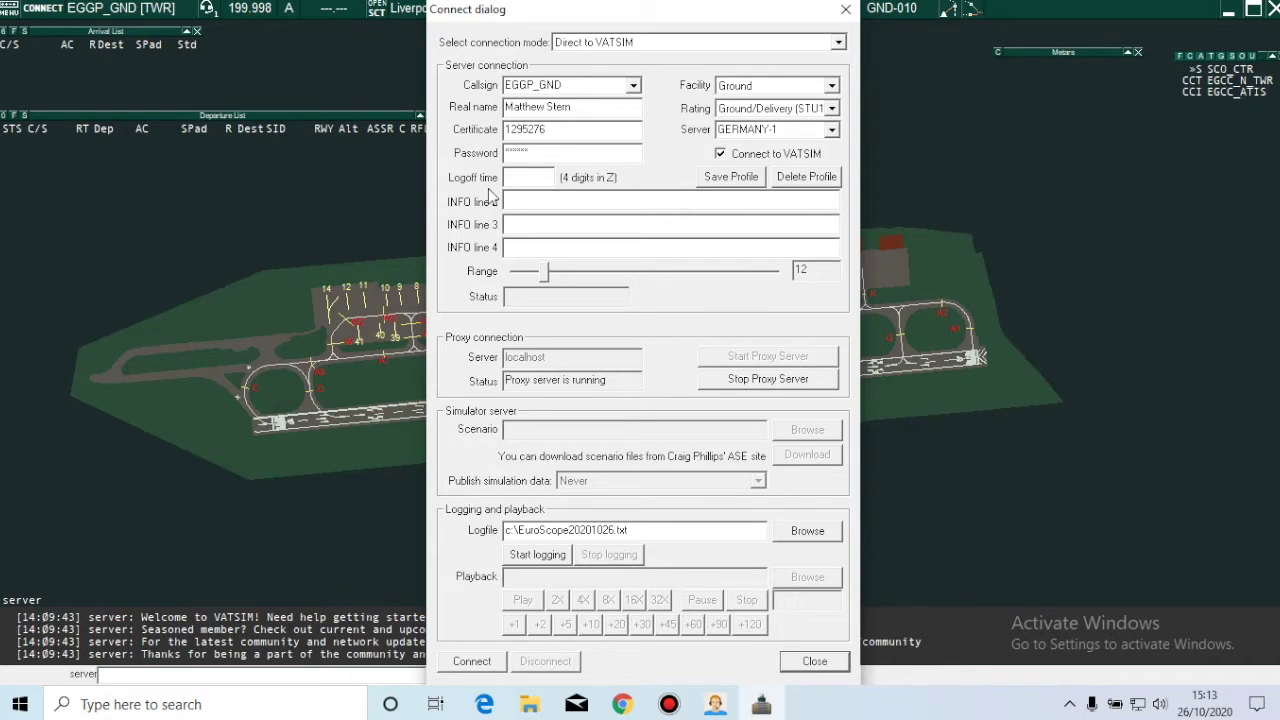
click(461, 666)
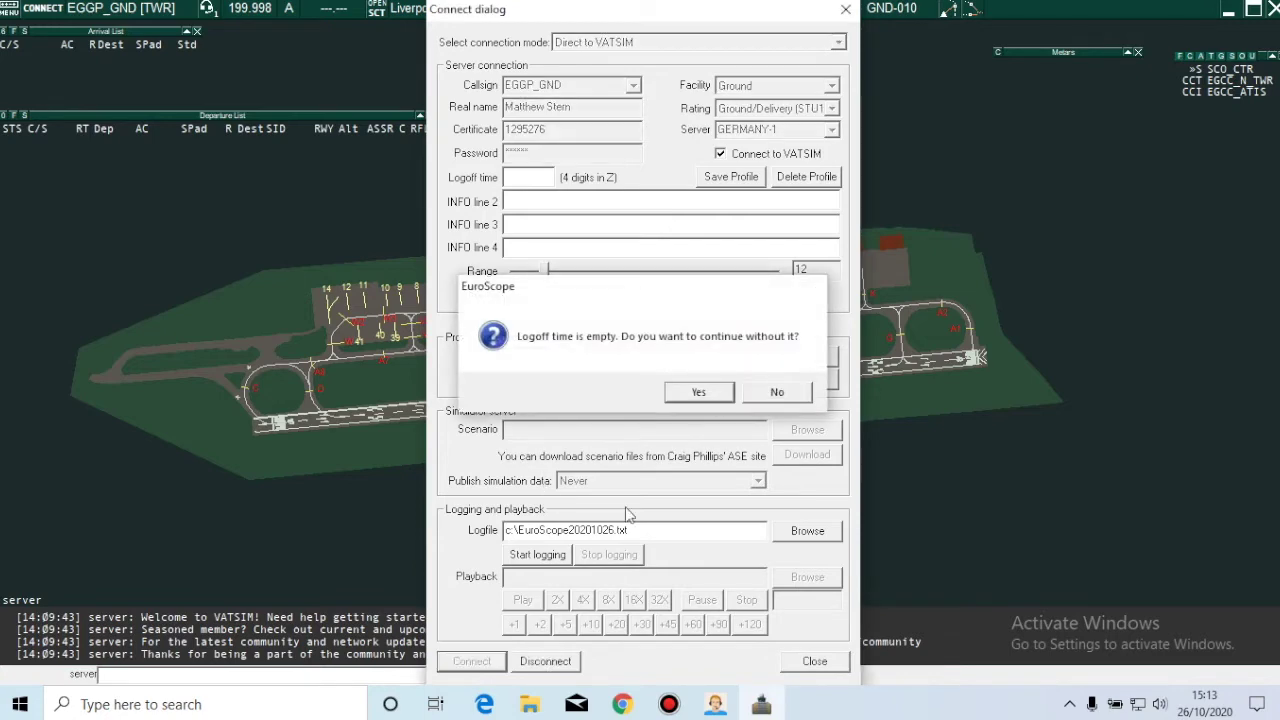
click(715, 400)
click(892, 546)
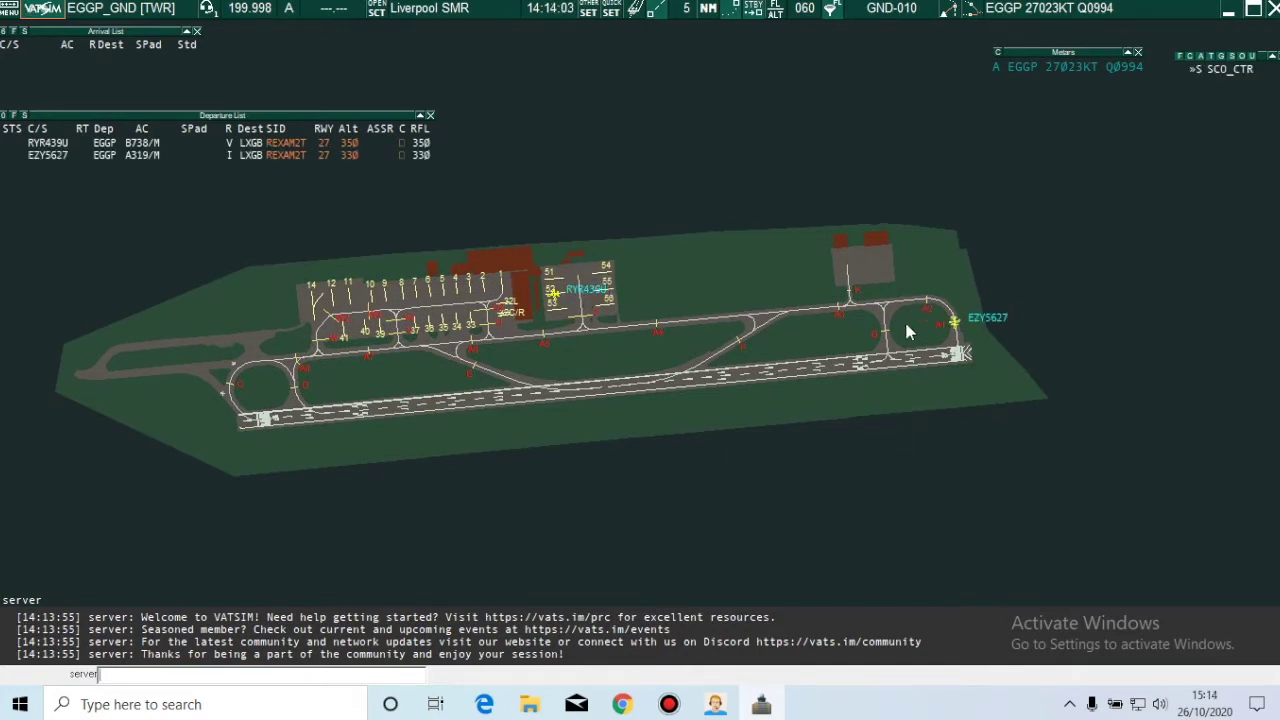
Activate EGGP Liverpool departures on runways 09 and 27 in the active airport/runway selector.
drag(235, 276, 240, 261)
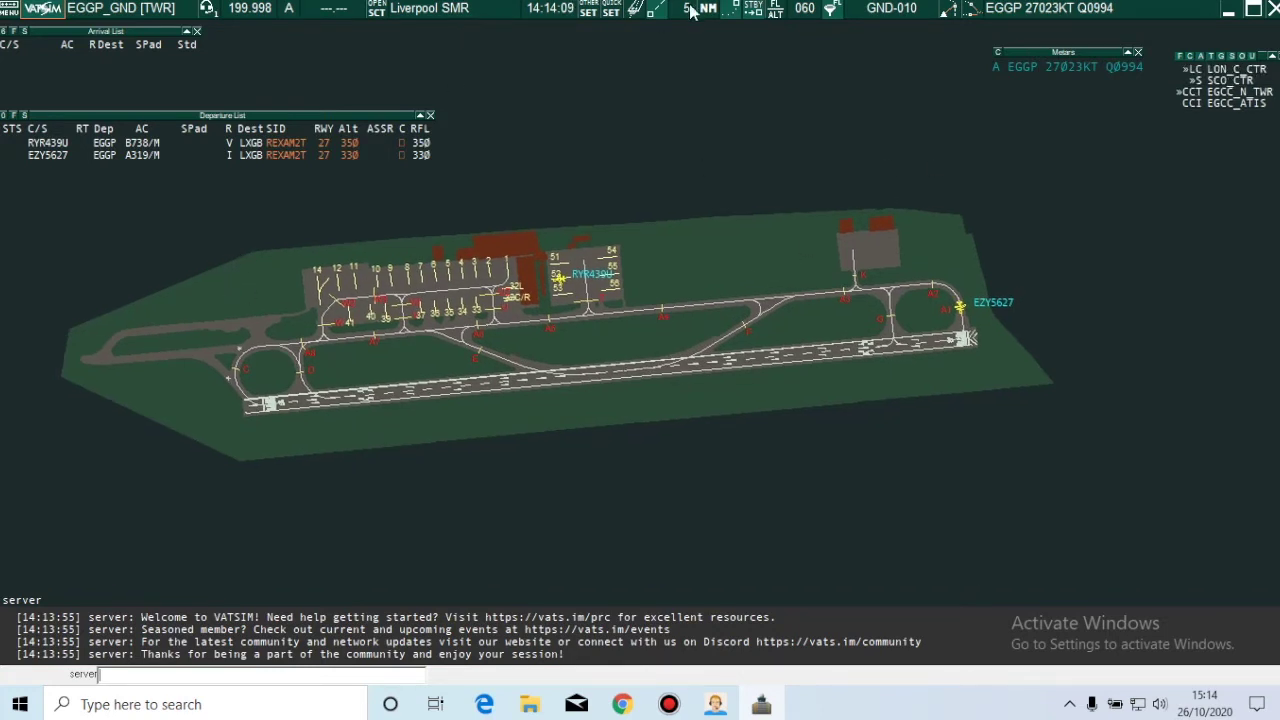
click(644, 8)
scroll(575, 320, down, 5)
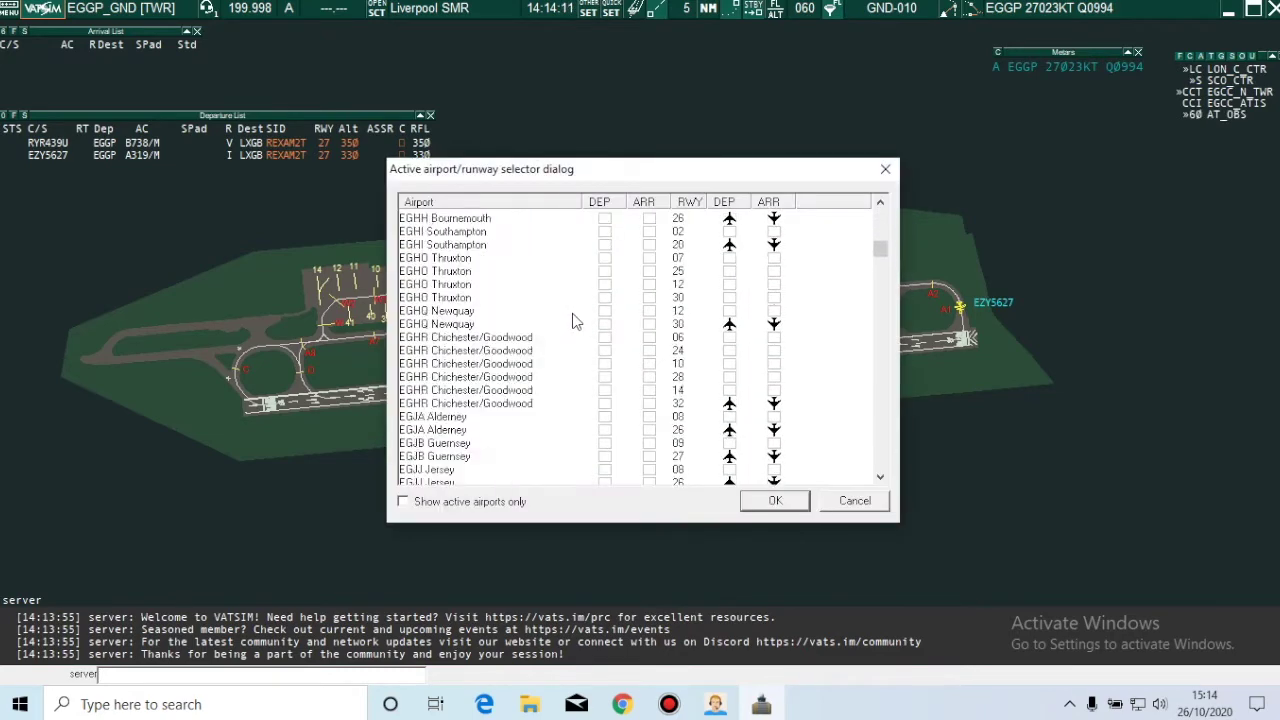
scroll(575, 320, up, 5)
click(604, 297)
click(604, 310)
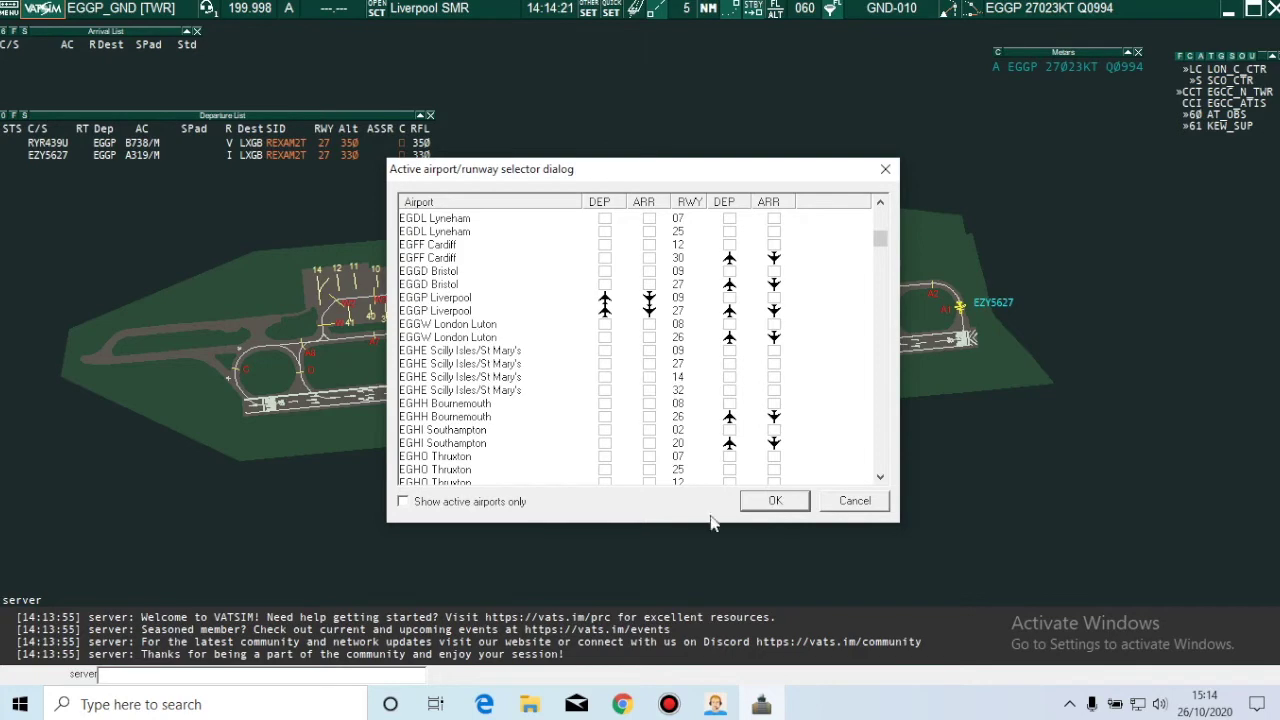
click(775, 502)
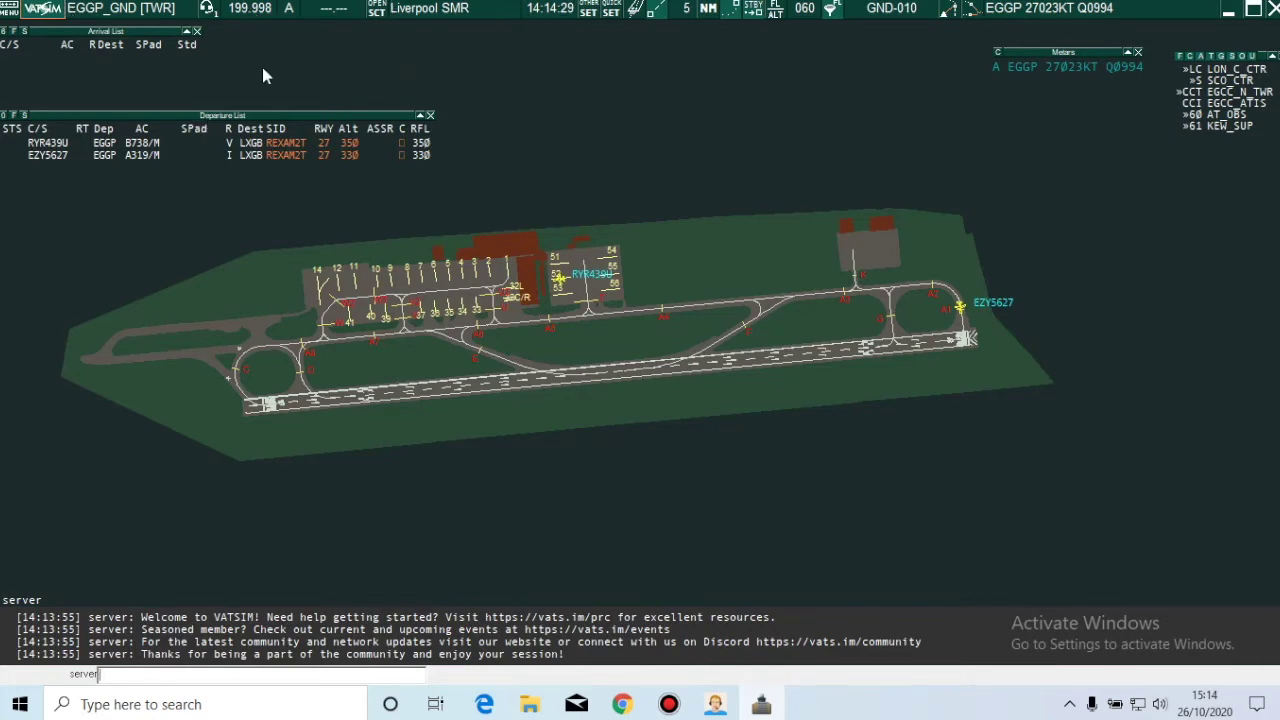
Name a new voice channel EGGP and give it frequency 121.950 from the crib sheet.
click(210, 10)
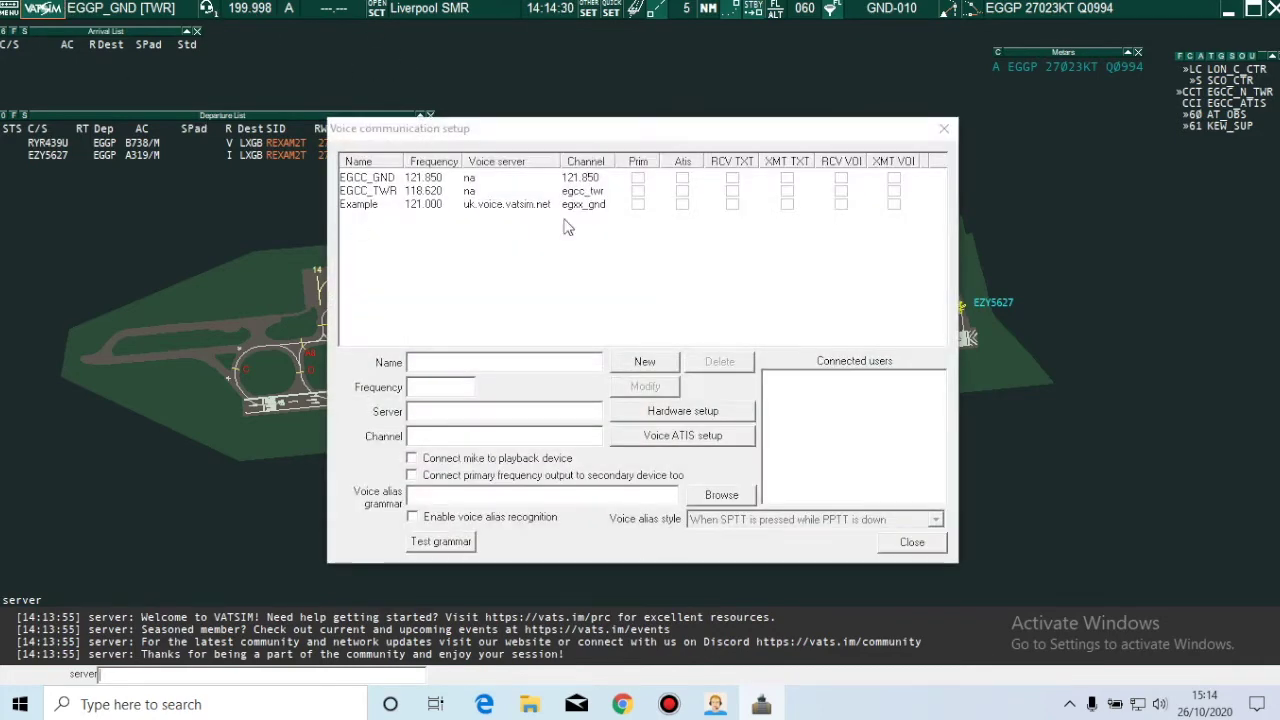
click(443, 362)
text(EGGP_GND)
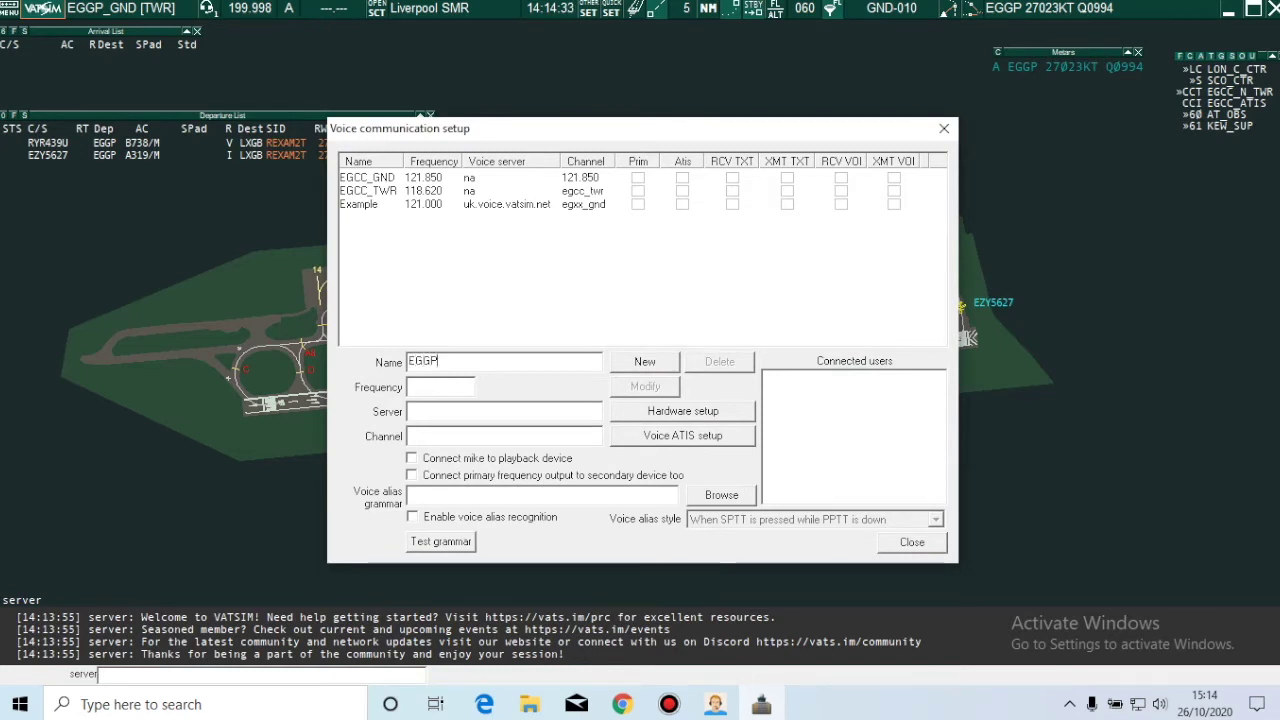
click(419, 386)
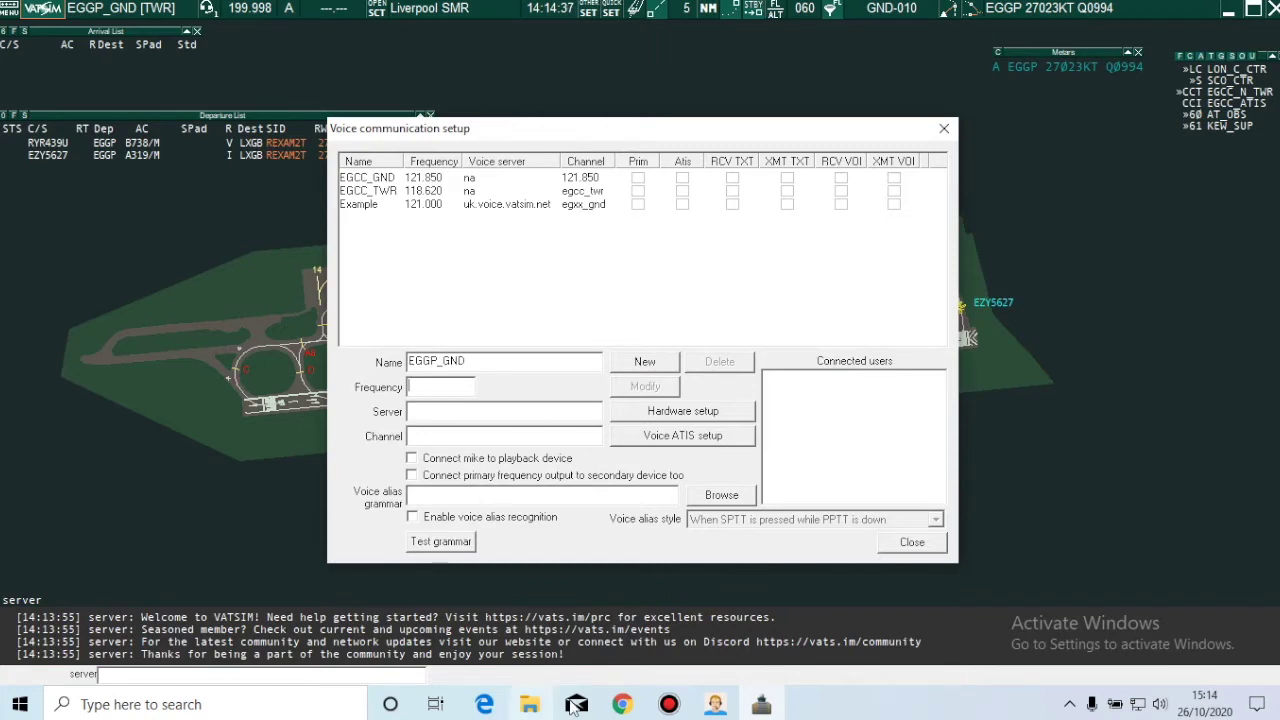
click(622, 704)
click(395, 14)
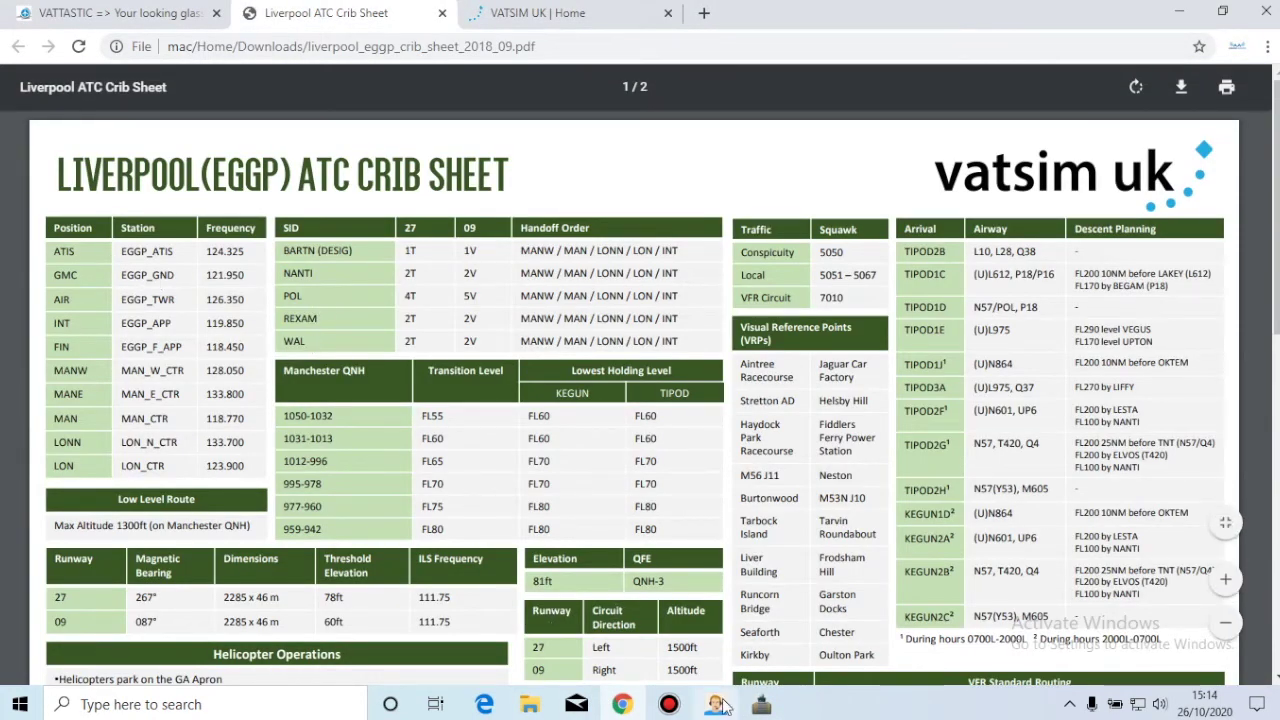
click(761, 704)
text(121.)
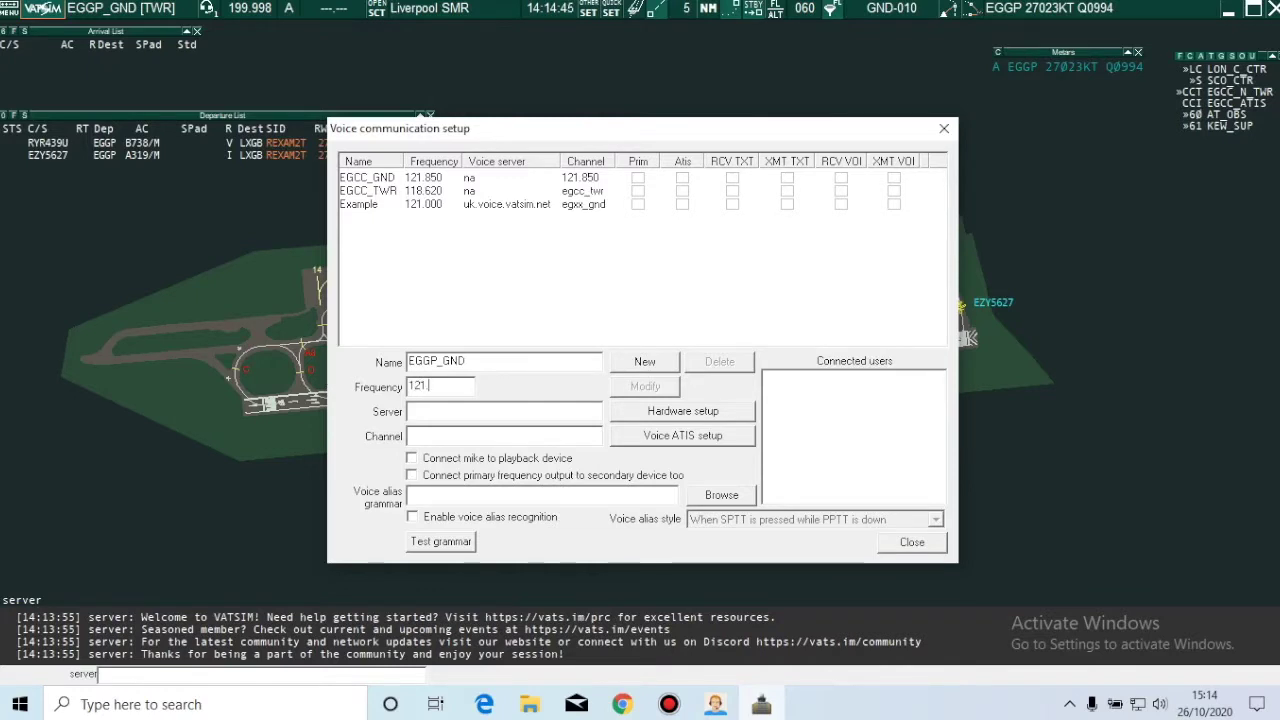
text(950)
Set server n/a and channel eggp_gnd, add the entry, and make it primary.
click(421, 413)
text(n/)
text(eggp_gnd)
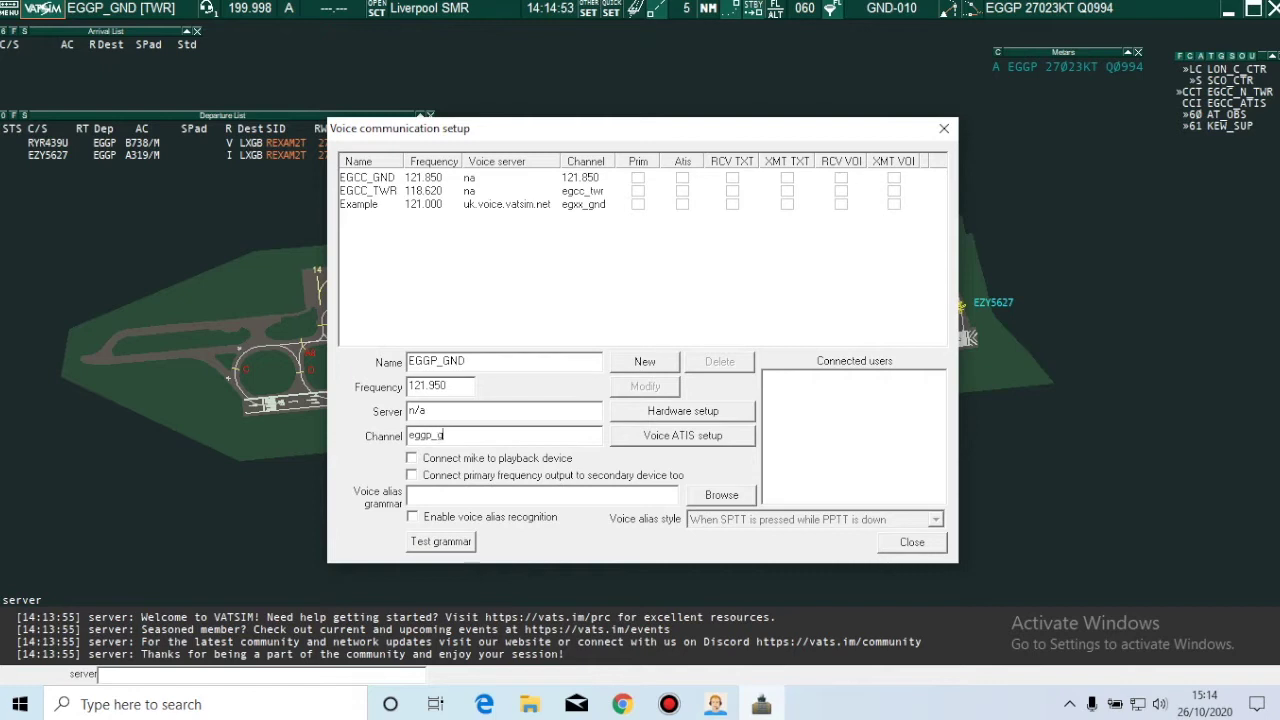
click(643, 363)
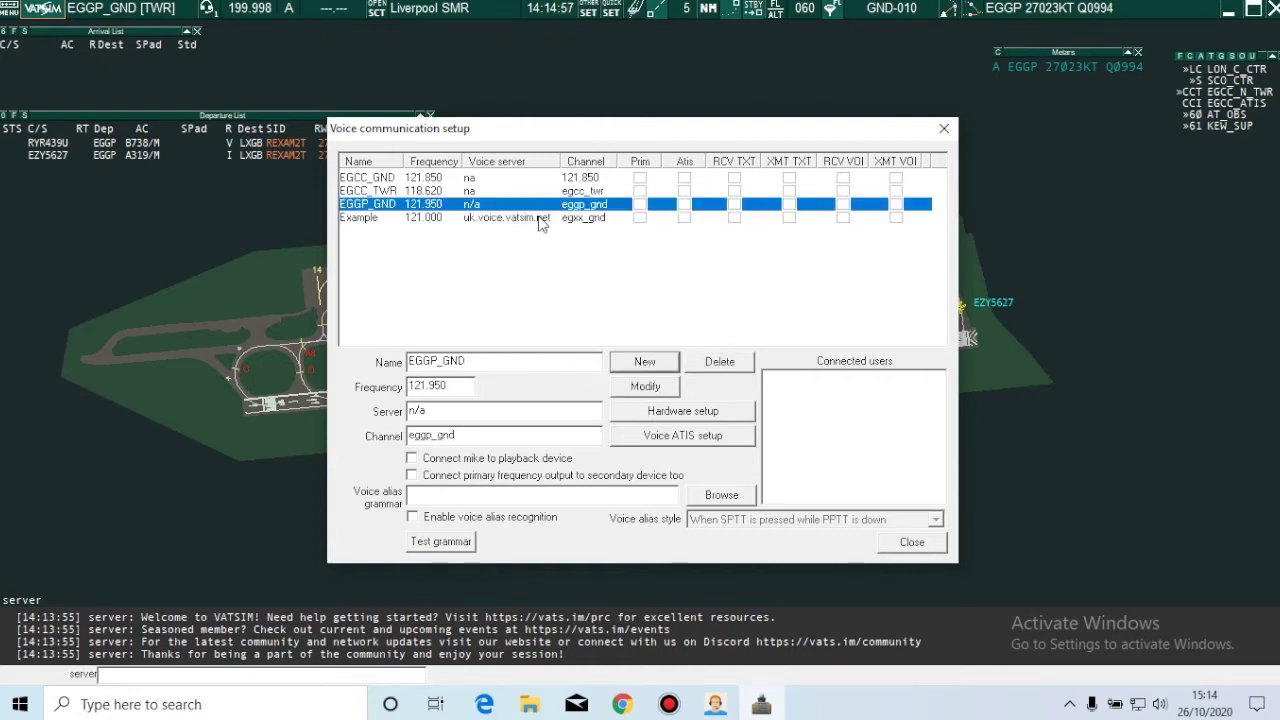
click(640, 204)
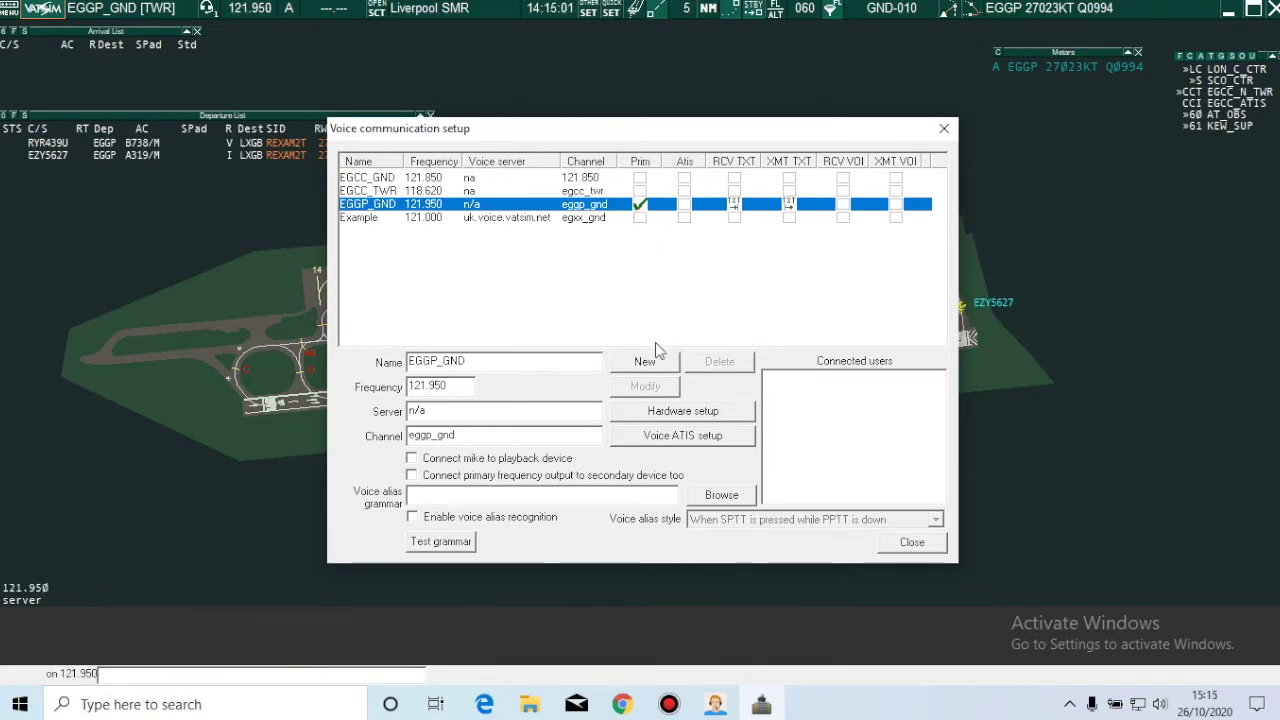
click(910, 543)
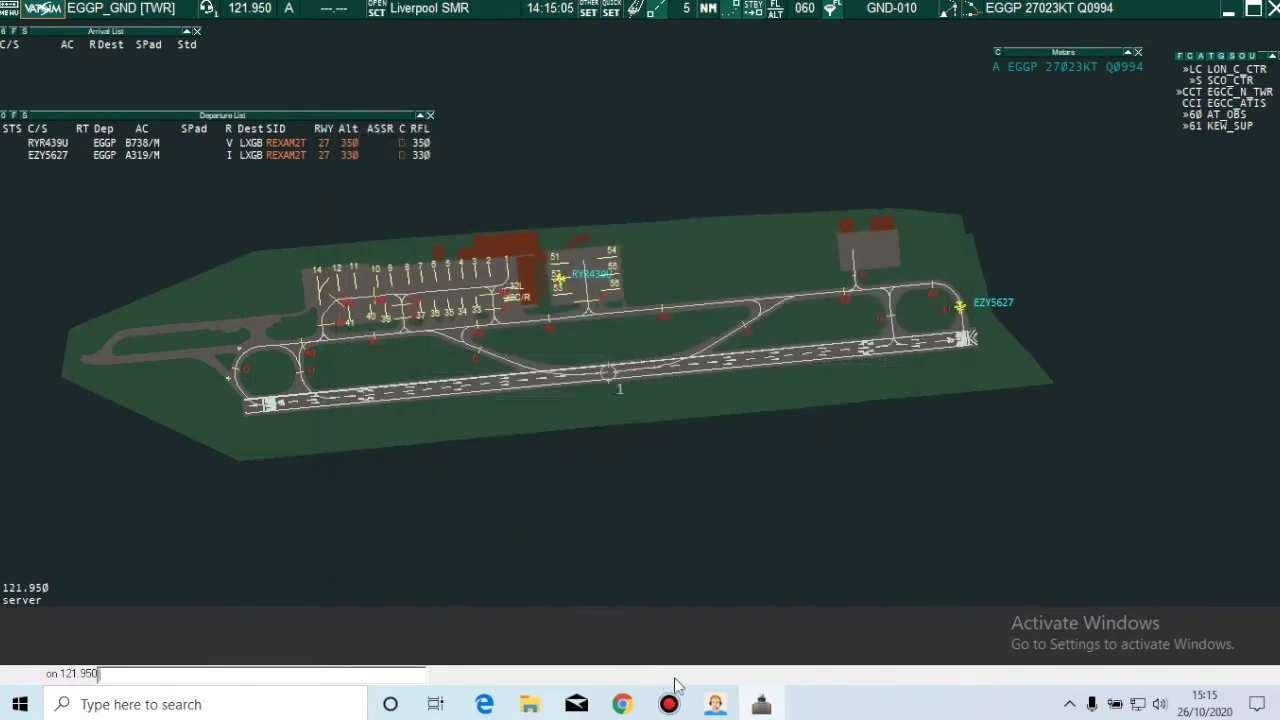
Connect Audio For VATSIM to voice as EGGP_GND on 121.950.
click(715, 704)
click(532, 172)
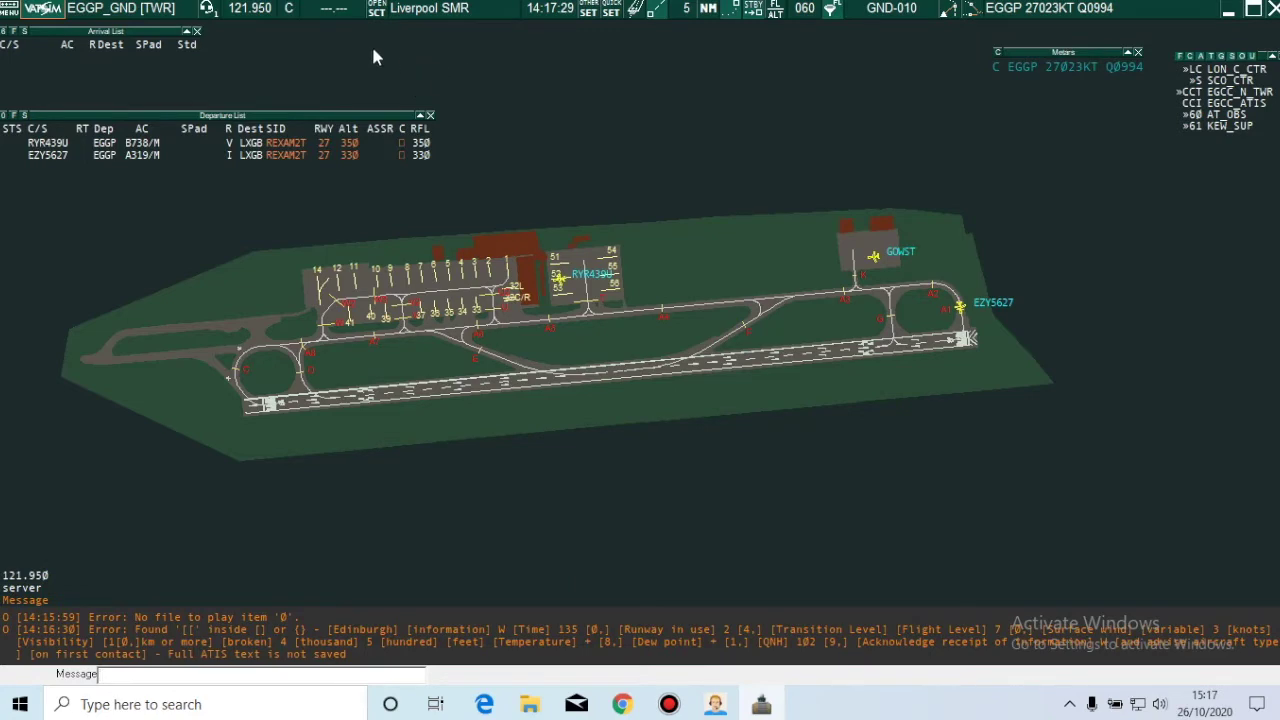
Fetch the EGGP METAR, test-play the ATIS recording, set information C, and connect the voice ATIS.
click(289, 12)
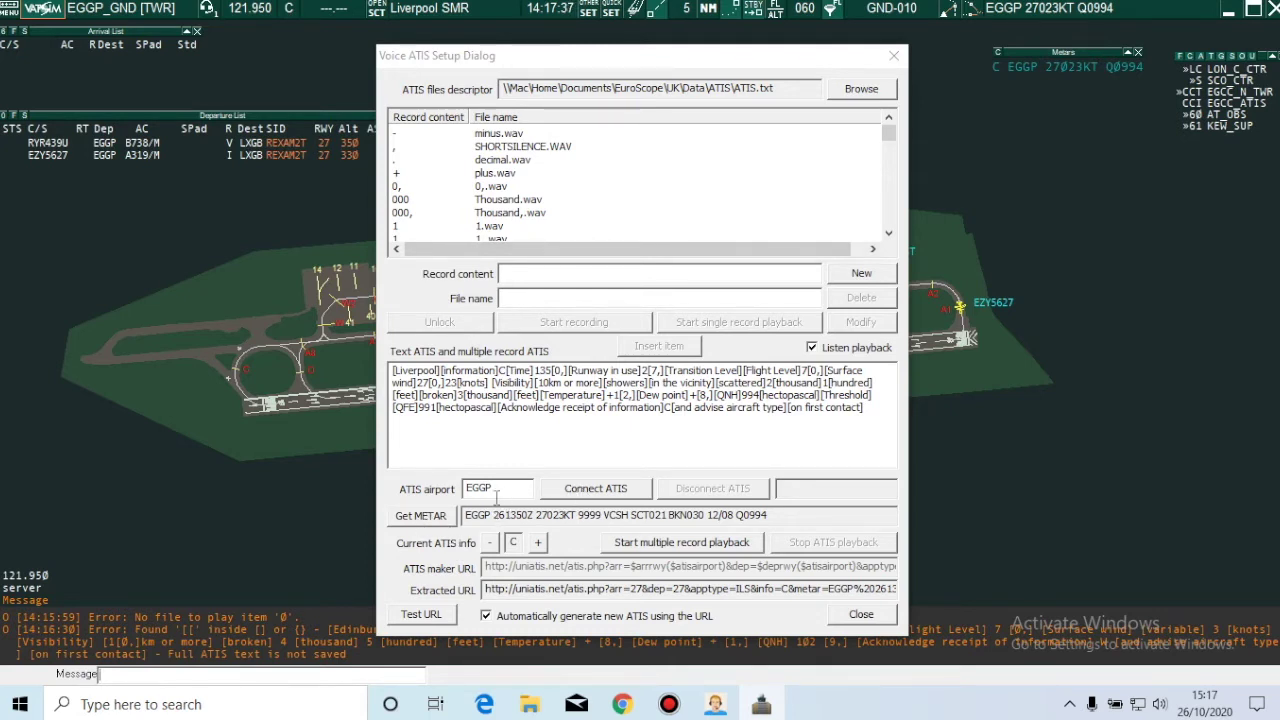
click(436, 527)
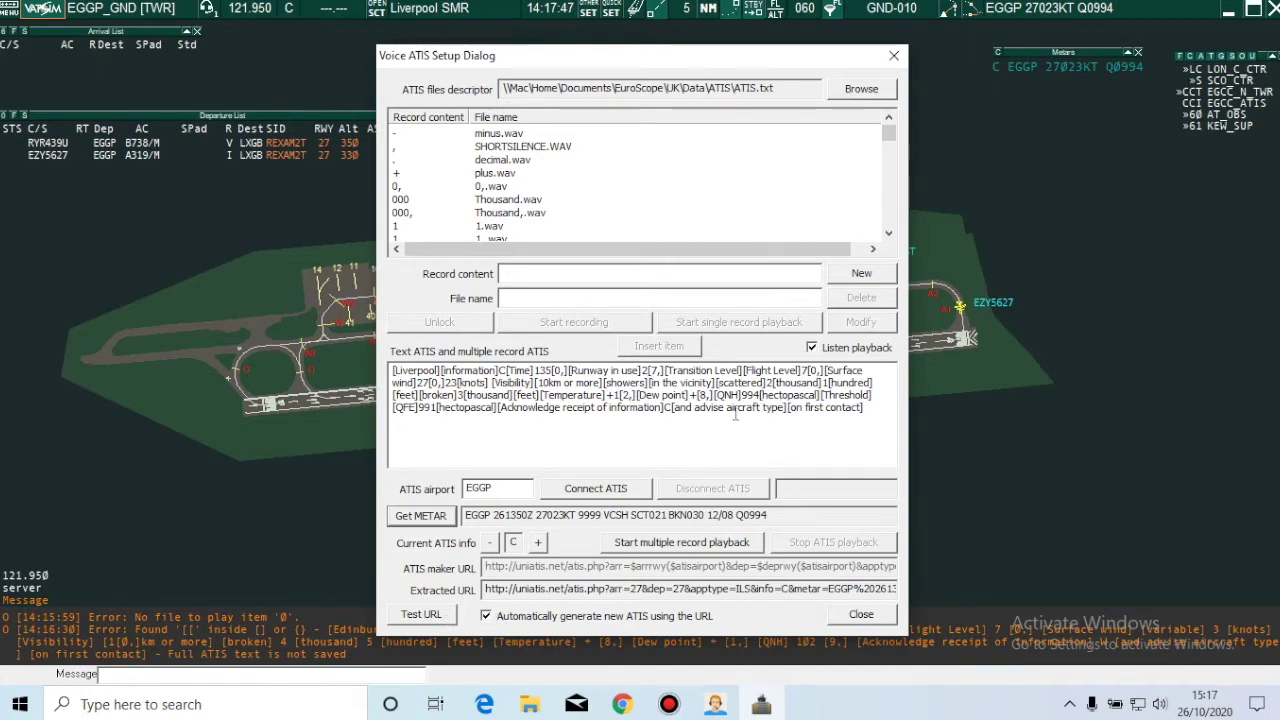
click(662, 544)
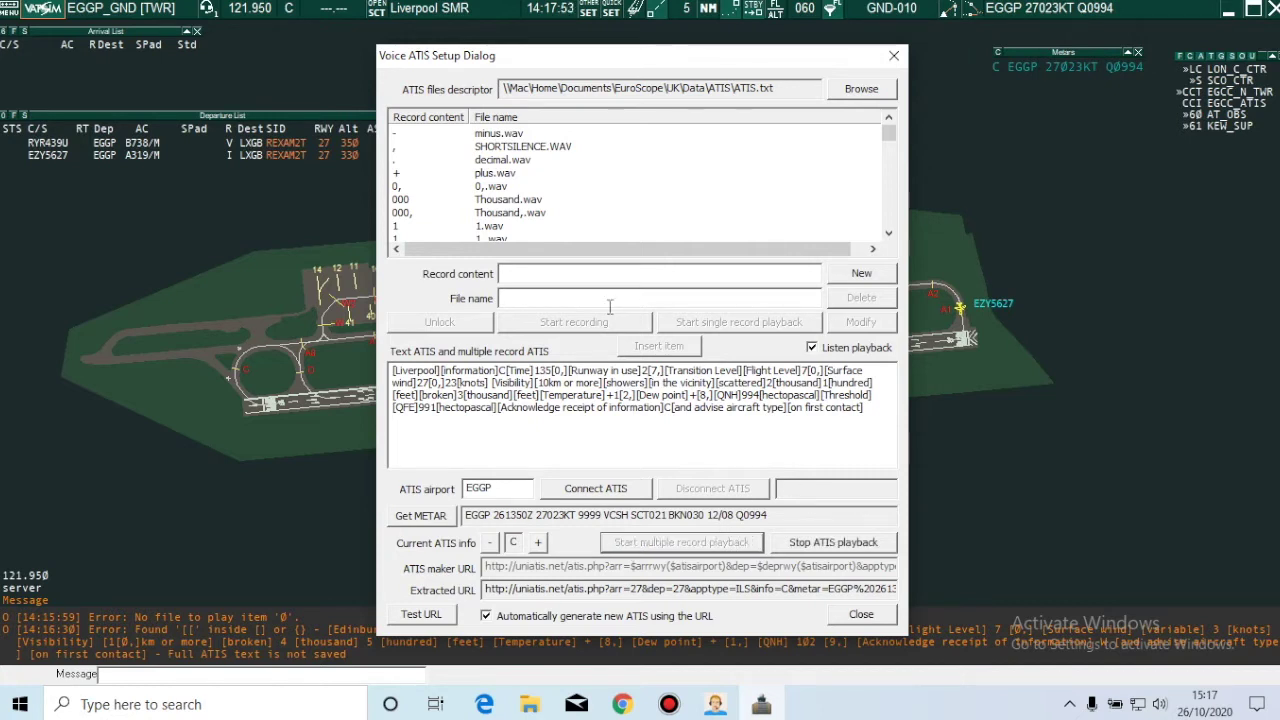
click(820, 543)
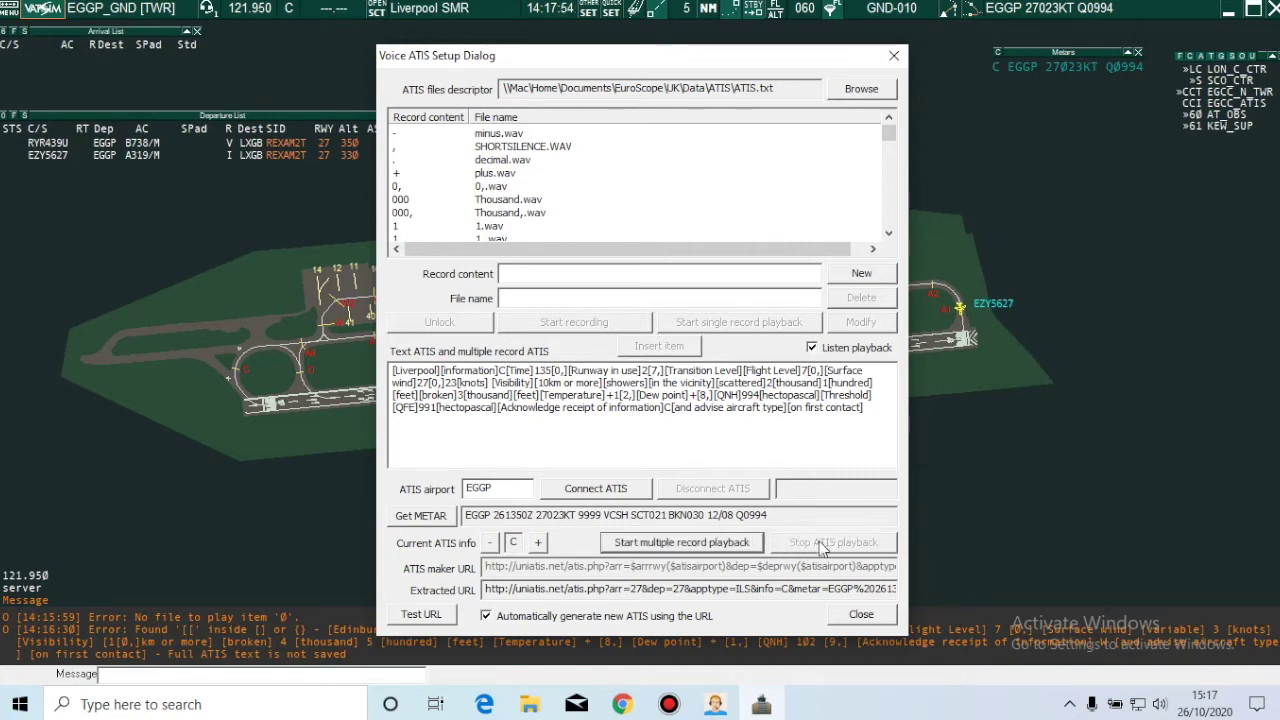
click(540, 543)
click(539, 545)
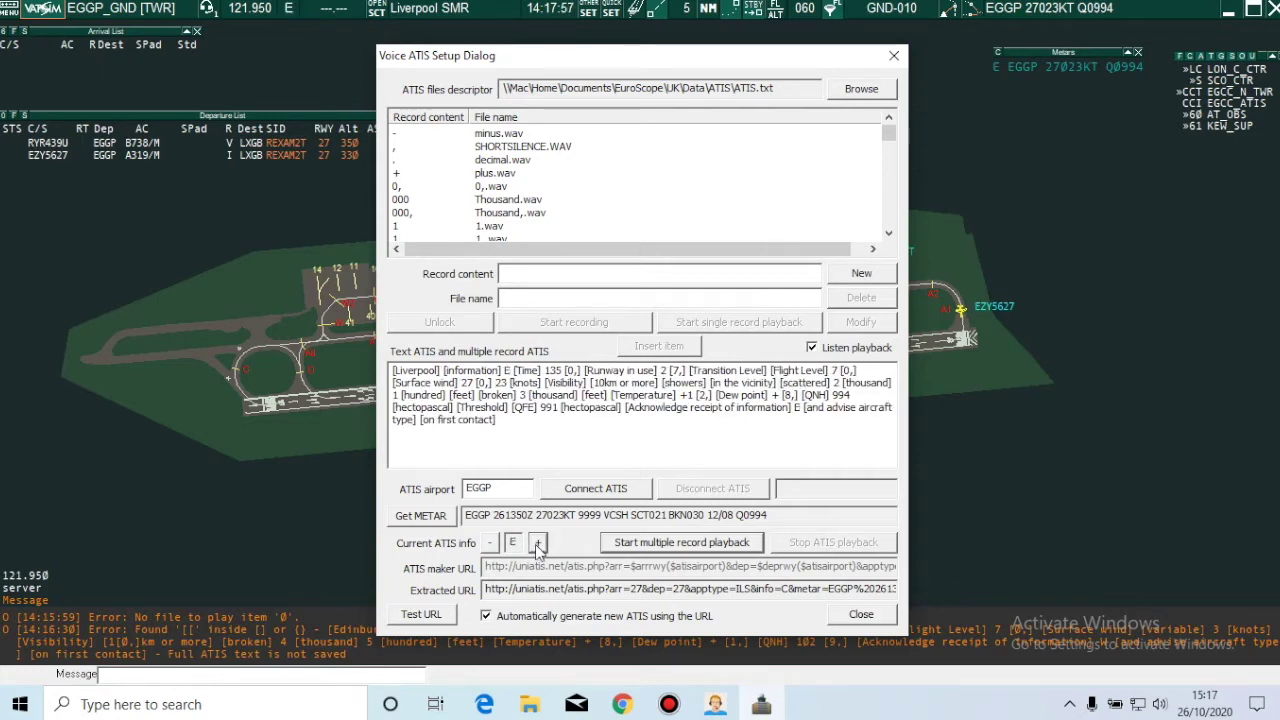
click(490, 543)
click(490, 543)
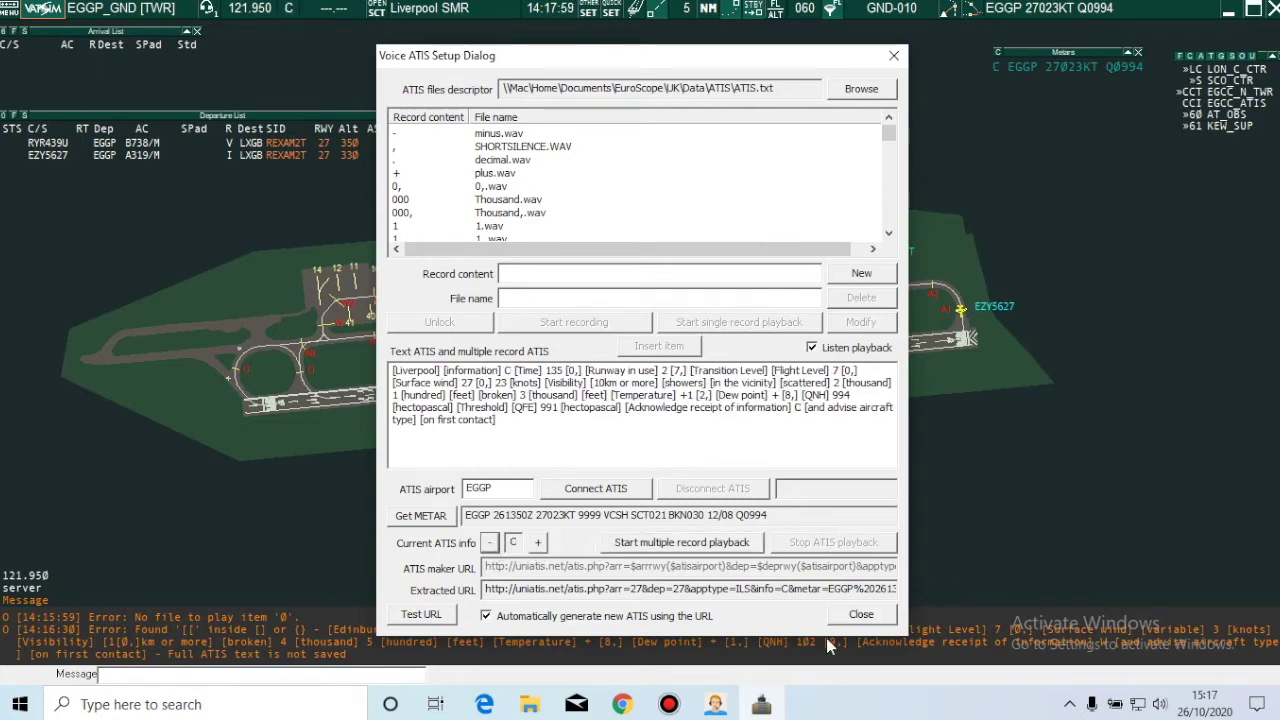
click(615, 490)
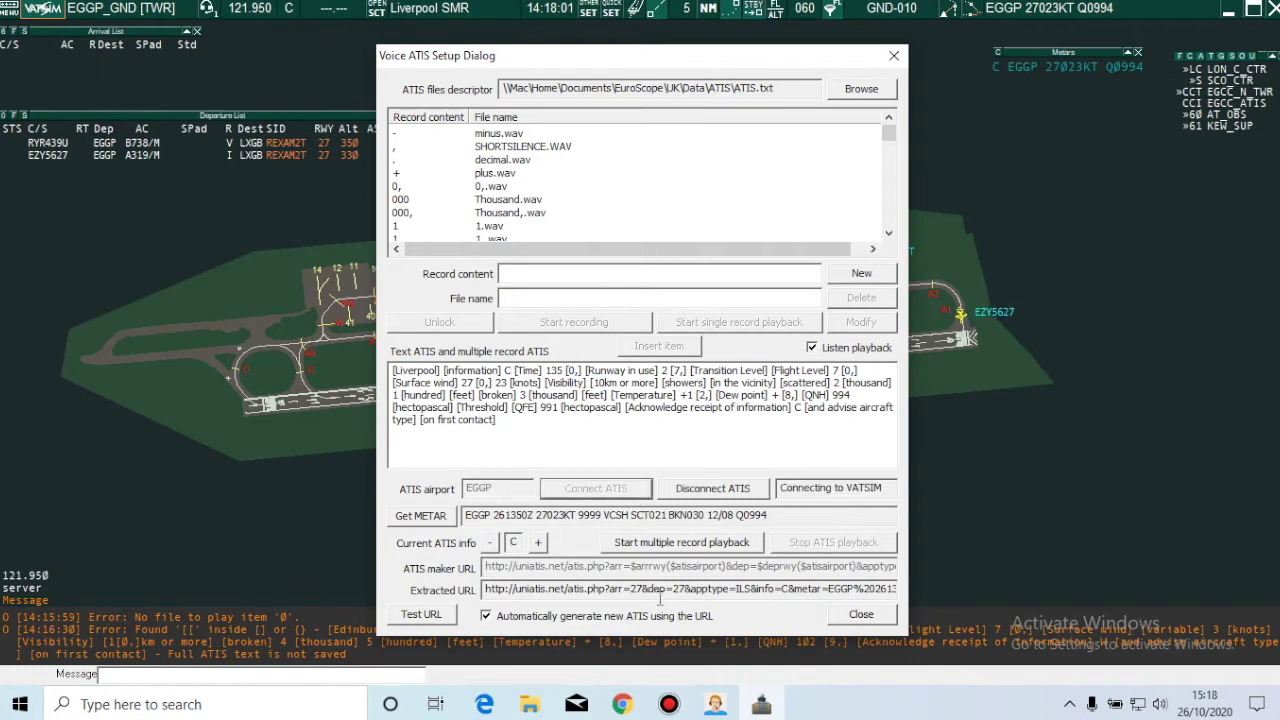
click(861, 615)
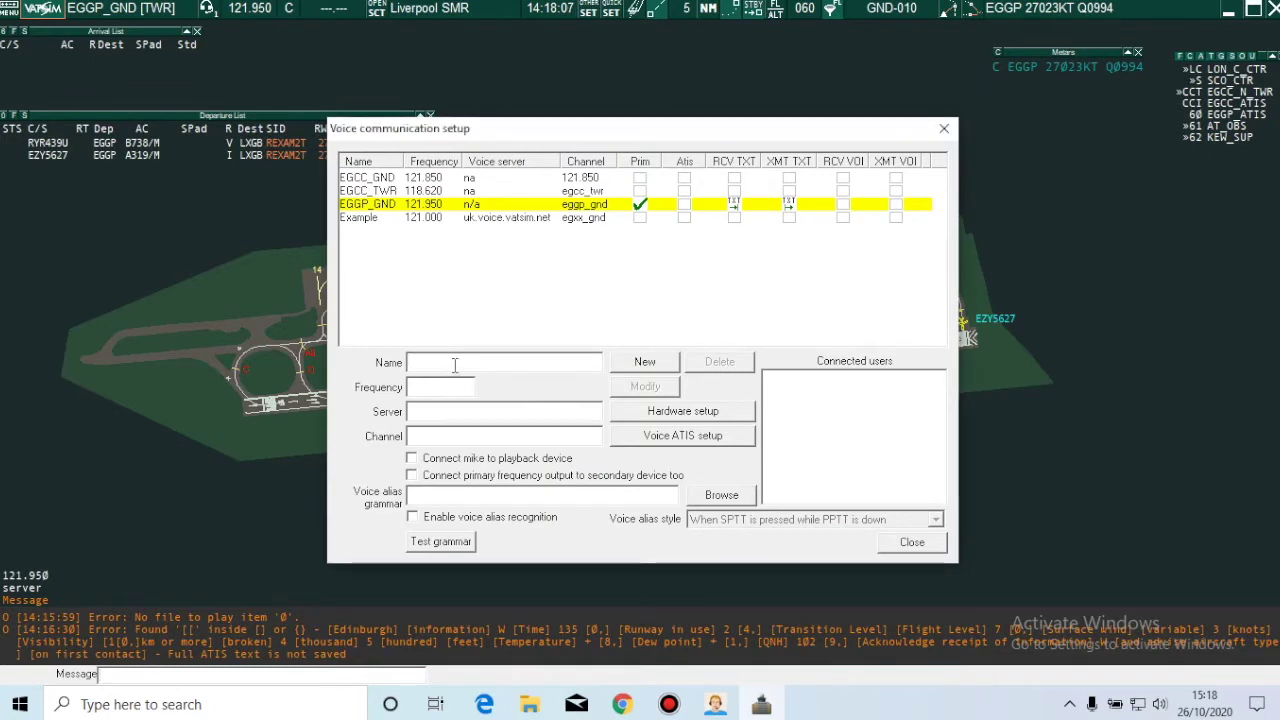
Enter voice channel EGGP_ATIS with frequency 124.325 and channel eggp_atis.
text(EGGP_ATIS)
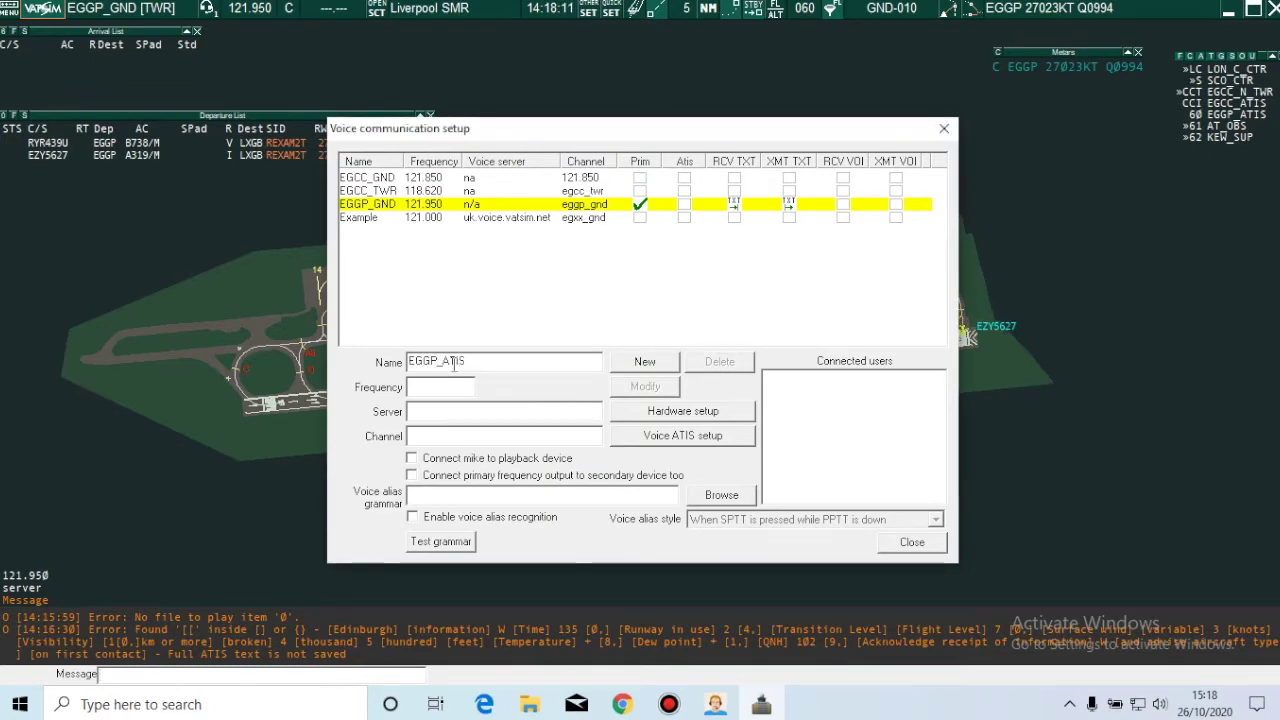
click(622, 704)
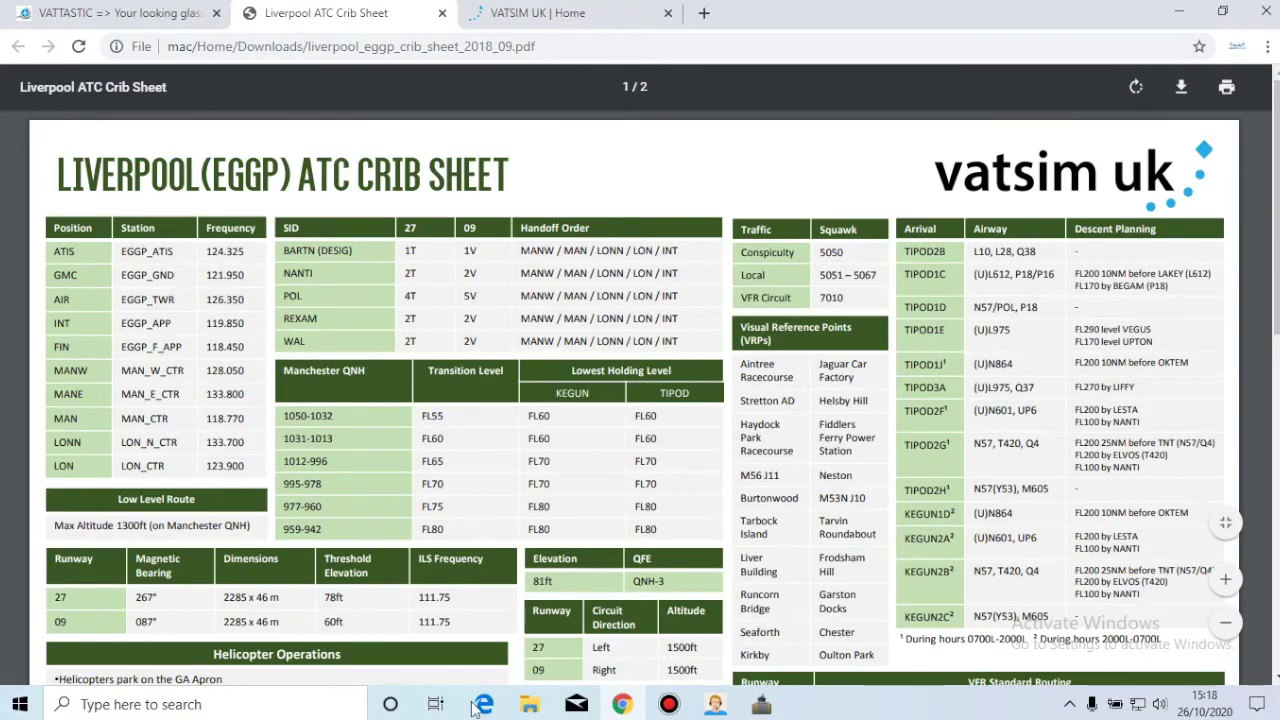
click(761, 704)
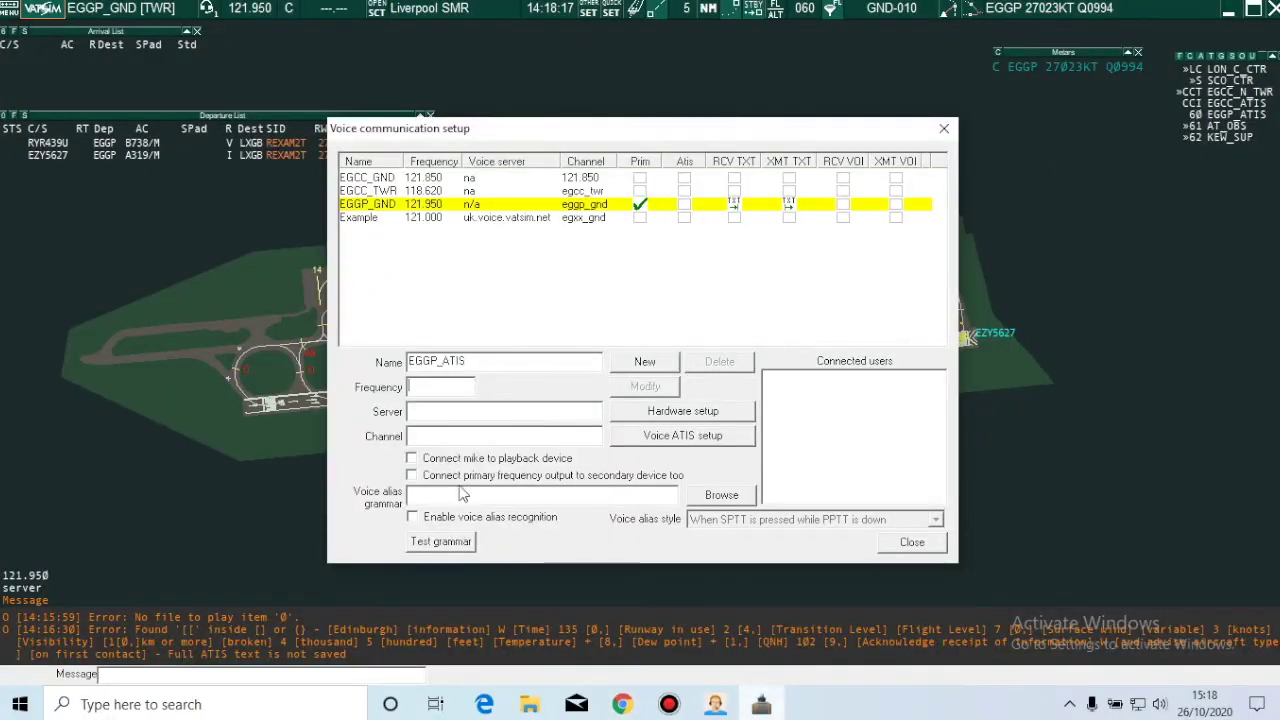
text(124.325)
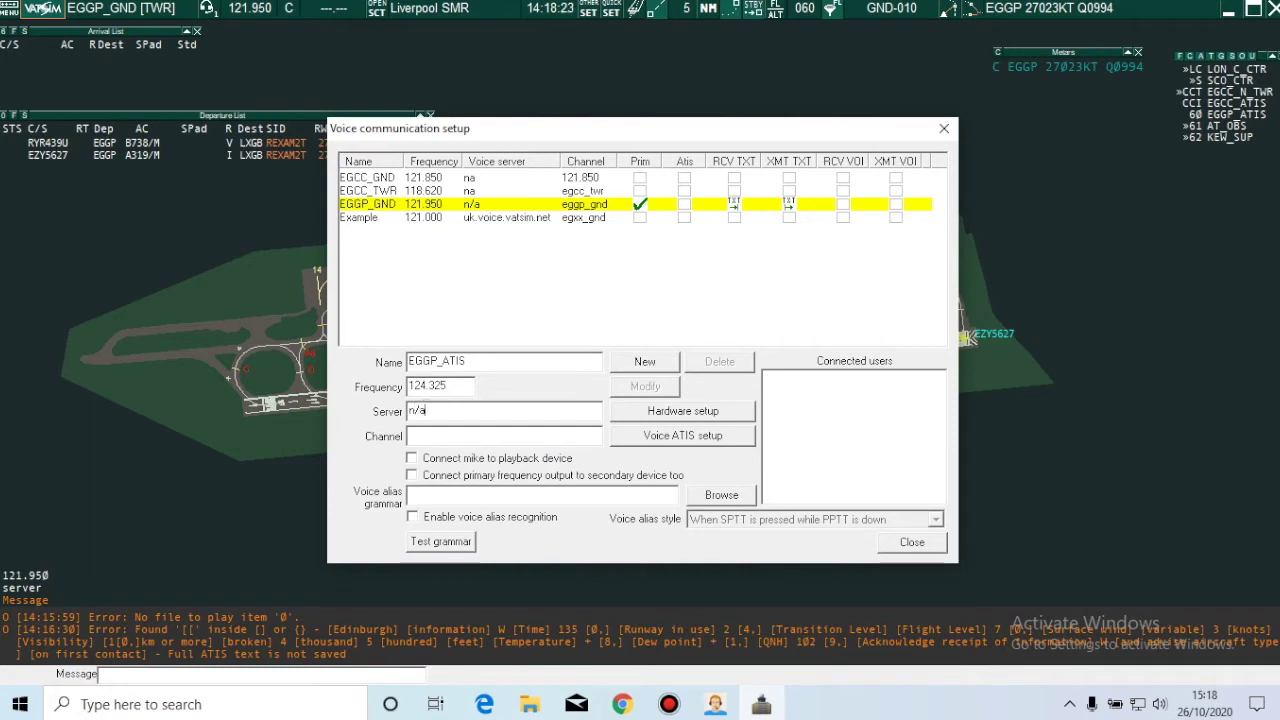
click(411, 436)
text(eggp_atis)
Add the EGGP_ATIS channel, mark it as the ATIS channel, and close voice setup.
click(630, 365)
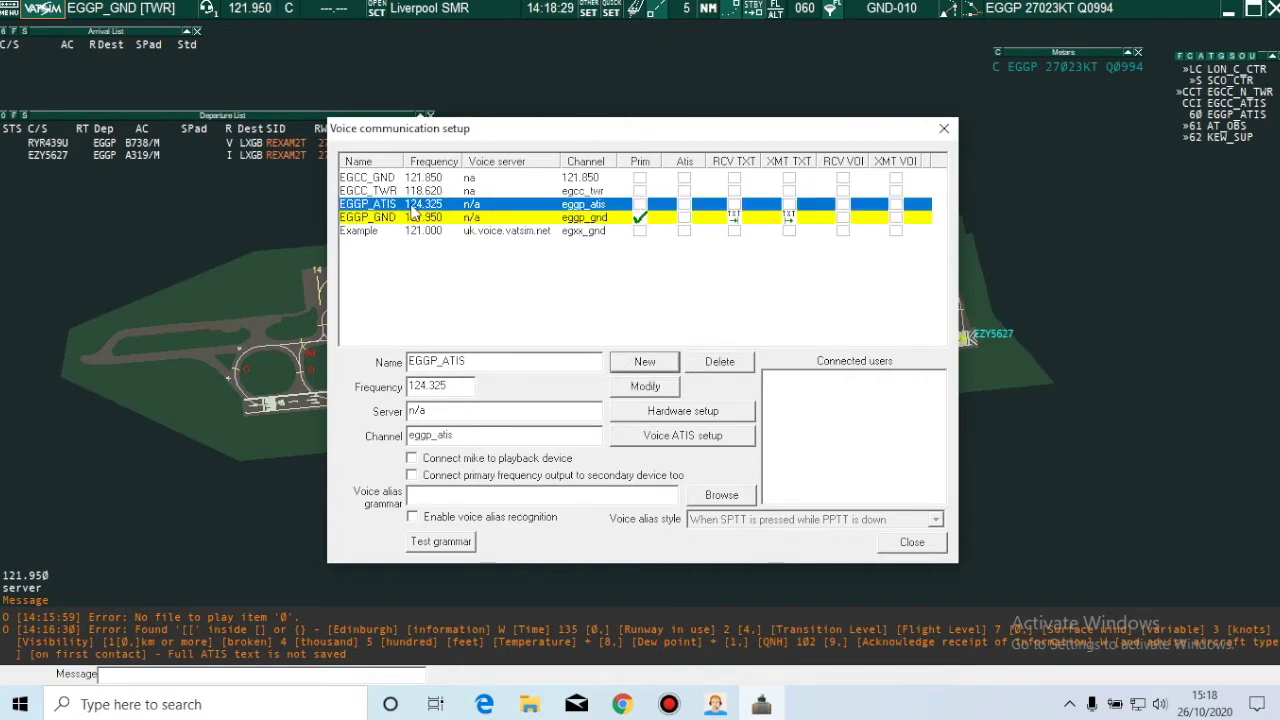
click(684, 204)
click(758, 390)
click(684, 204)
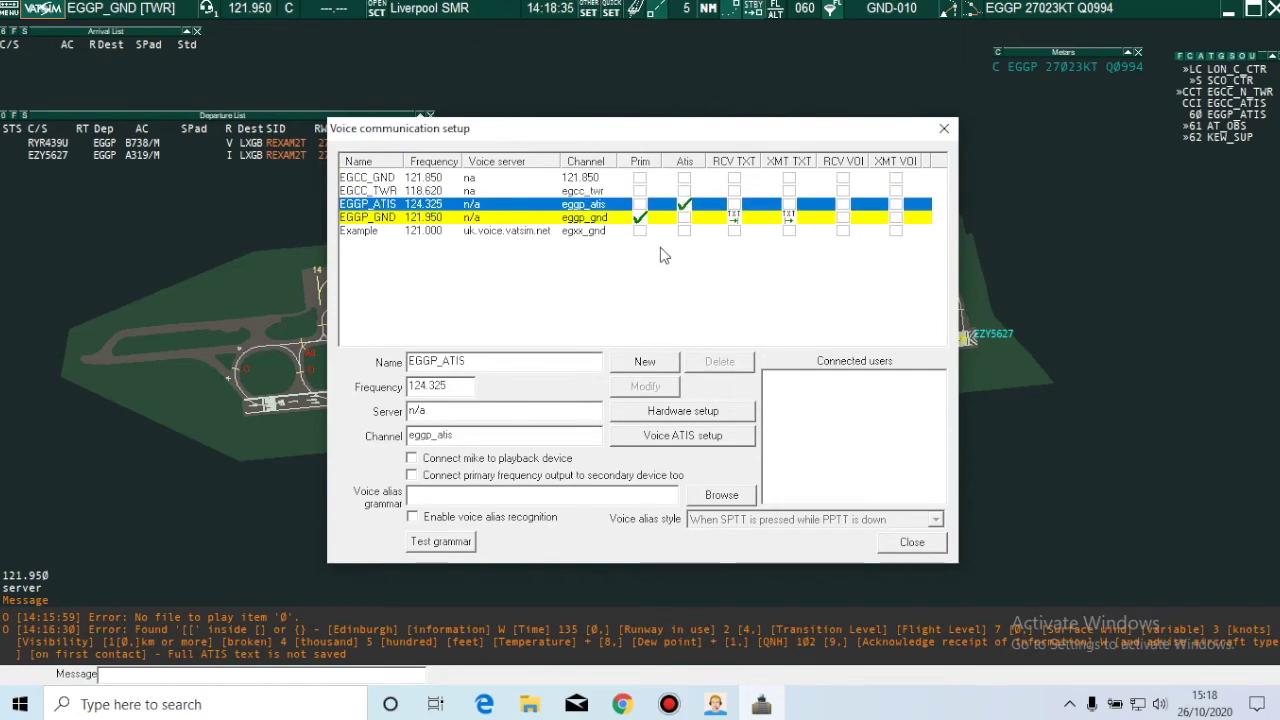
click(912, 542)
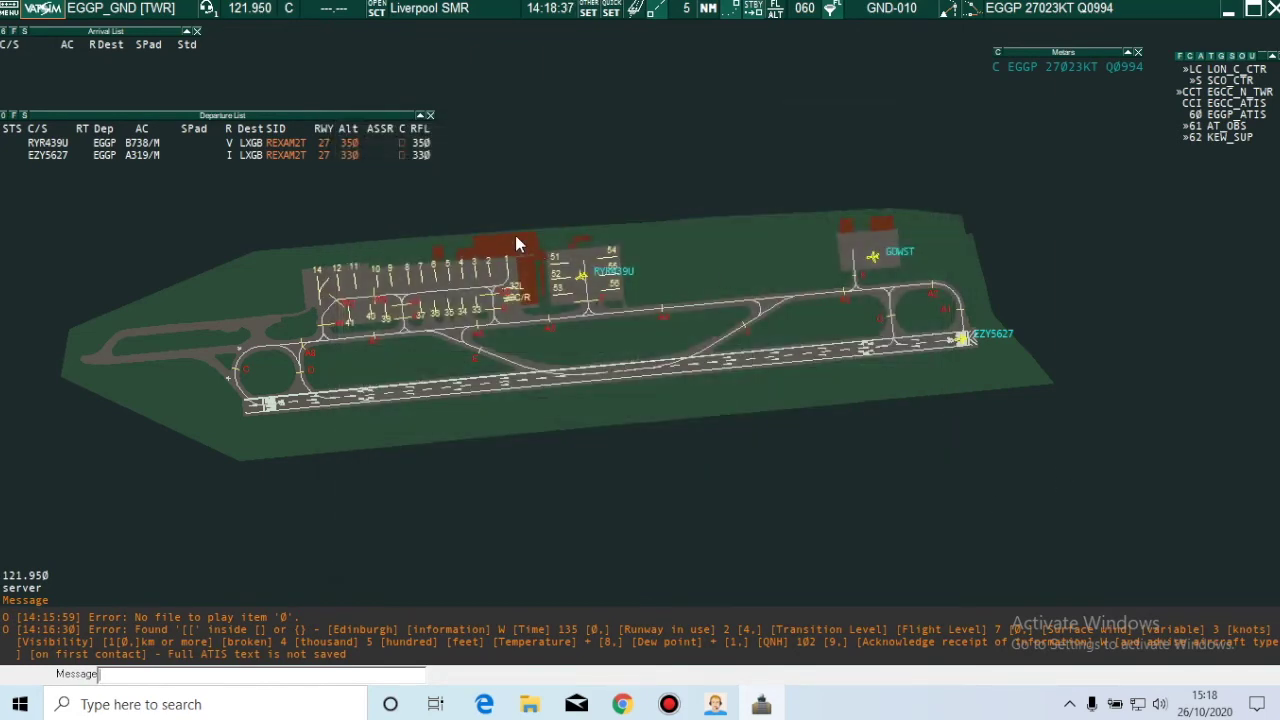
Pan the radar picture and close the Message chat showing the errors.
drag(515, 244, 532, 221)
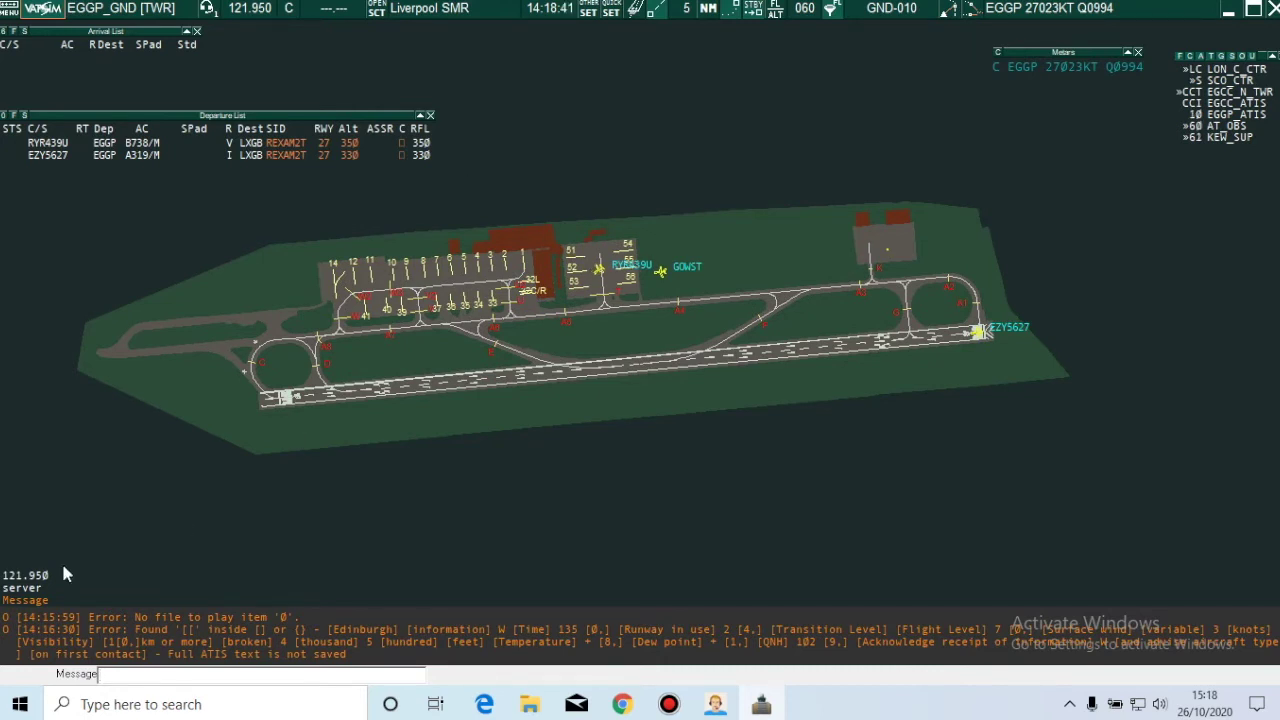
click(36, 600)
click(30, 603)
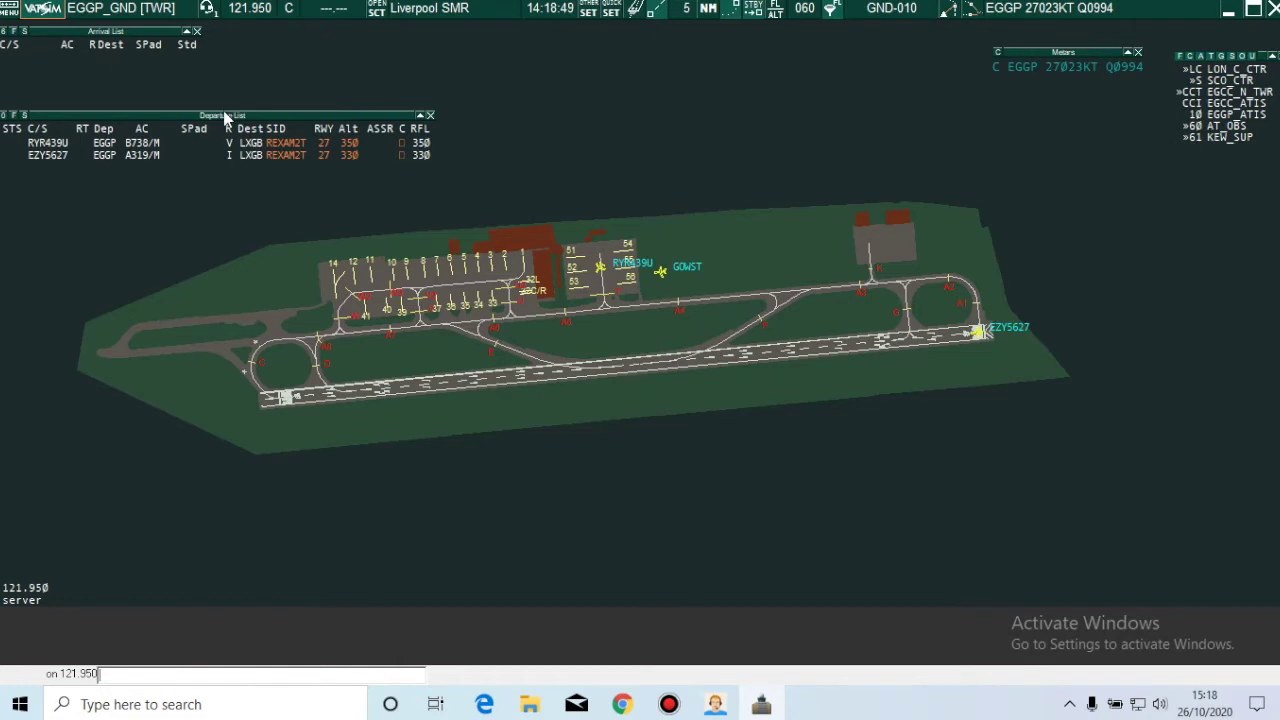
Auto-assign squawk codes to departures RYR439U and EZY5627 in the Departure List.
drag(224, 118, 236, 114)
click(400, 141)
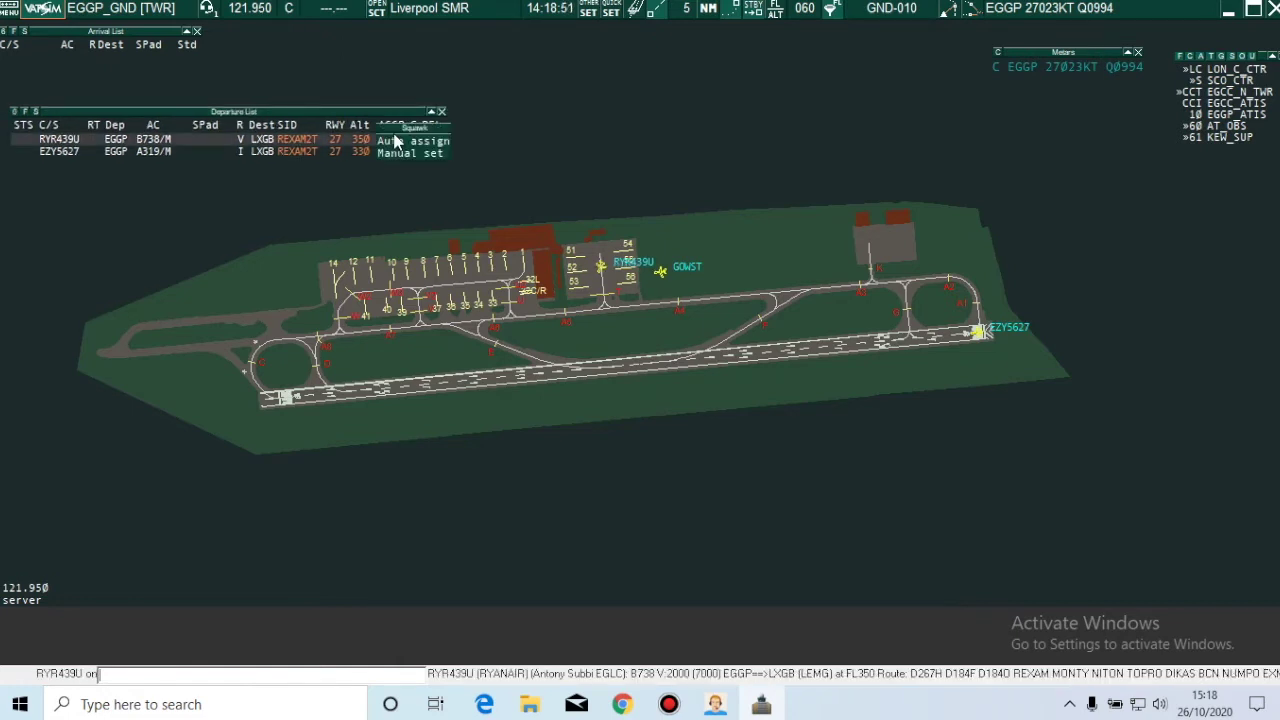
click(404, 143)
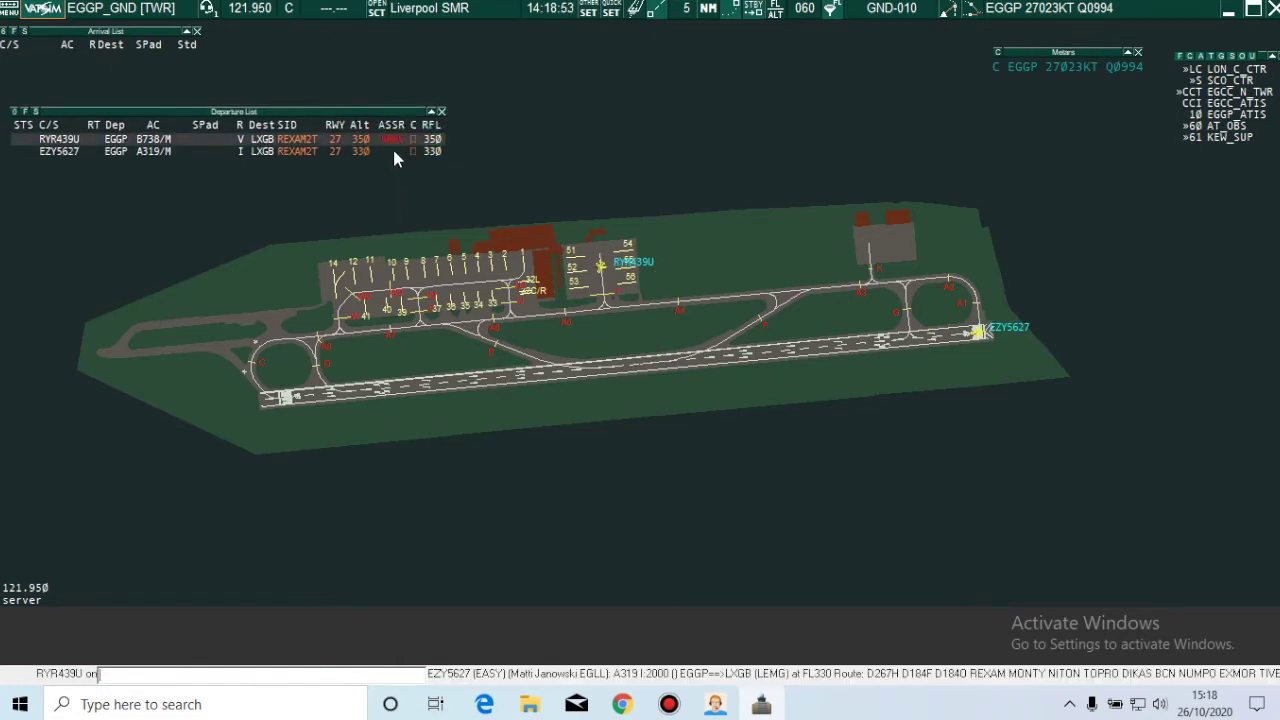
click(395, 152)
click(398, 160)
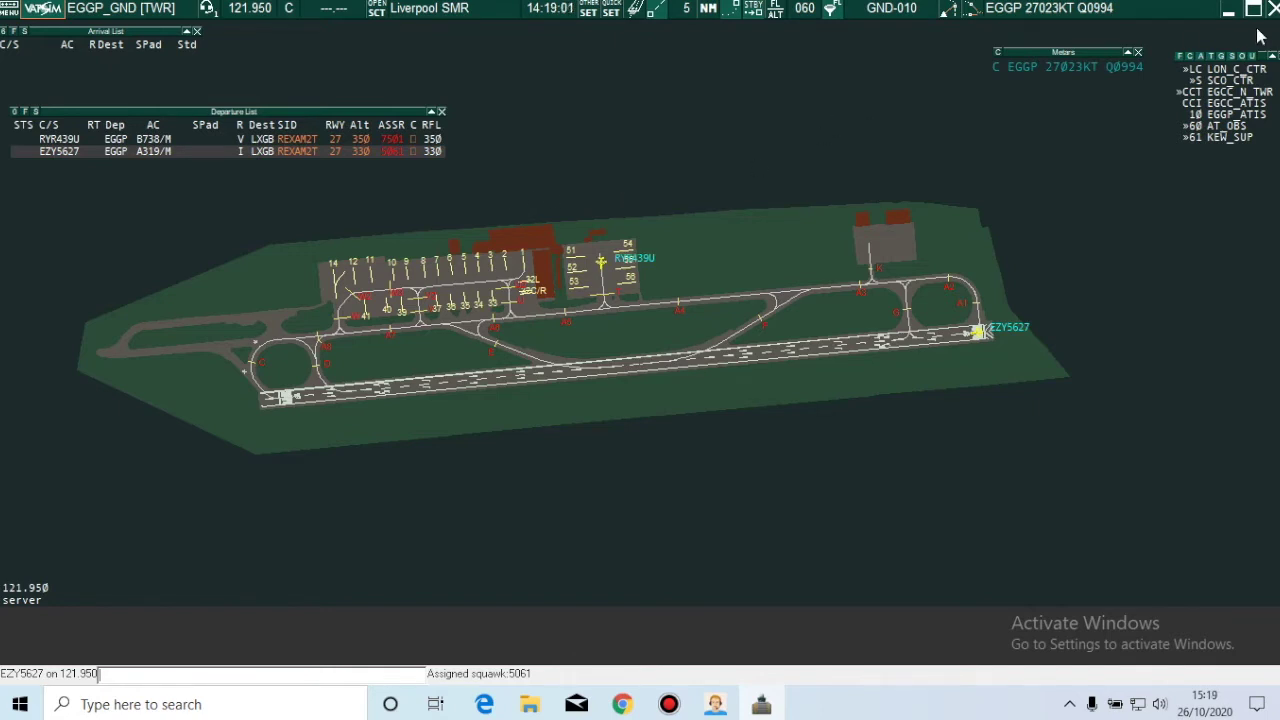
Move the Metars window up, check the LON_C_CTR controller details, then bring up Audio for VATSIM.
drag(1032, 53, 1024, 32)
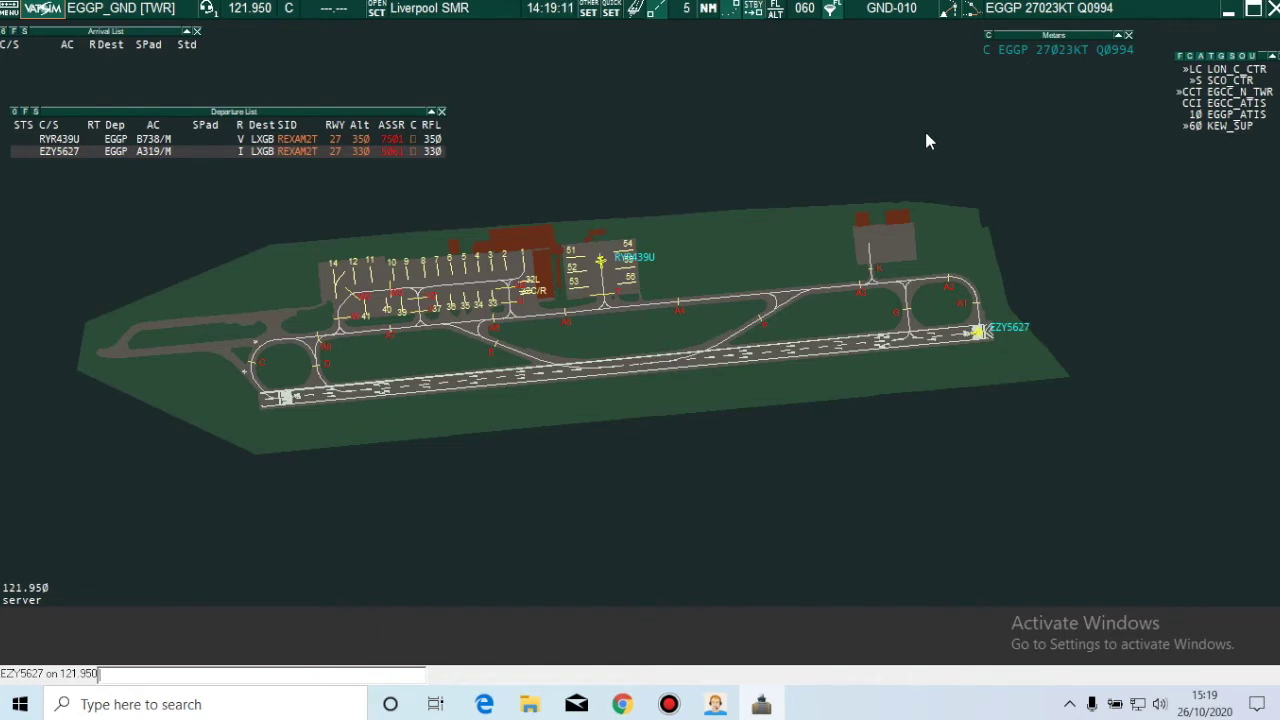
click(1227, 69)
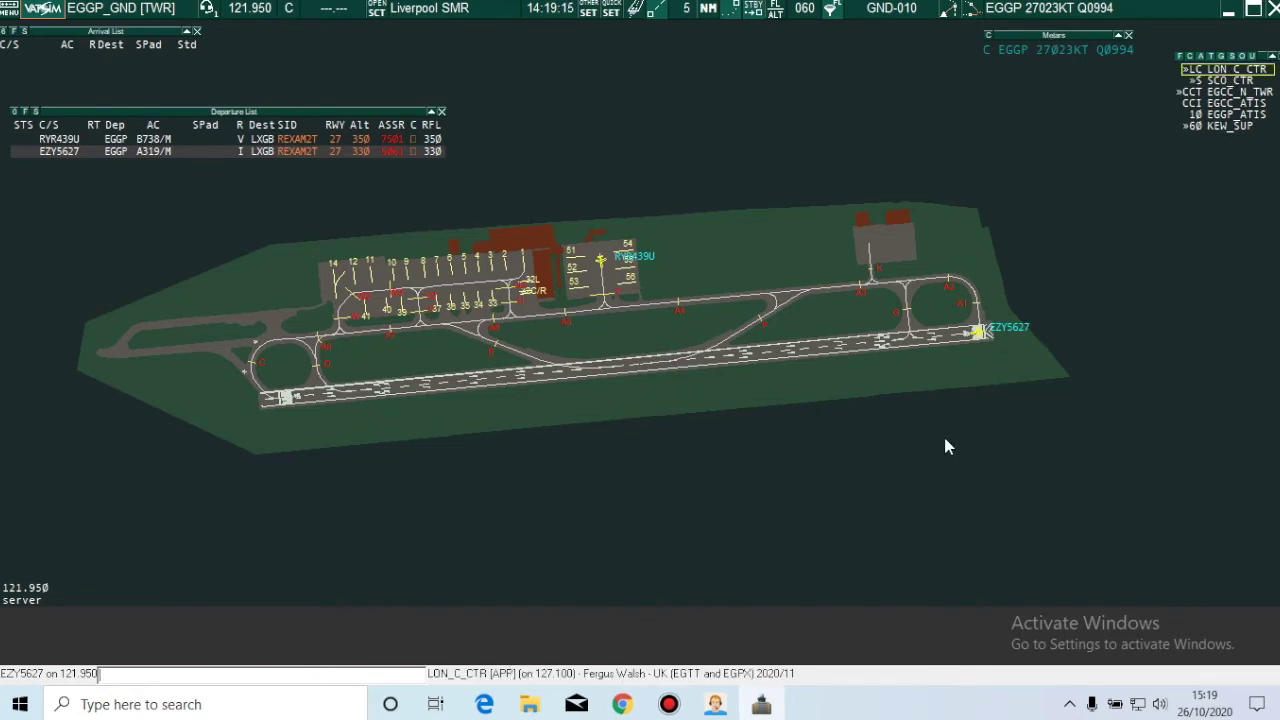
click(715, 704)
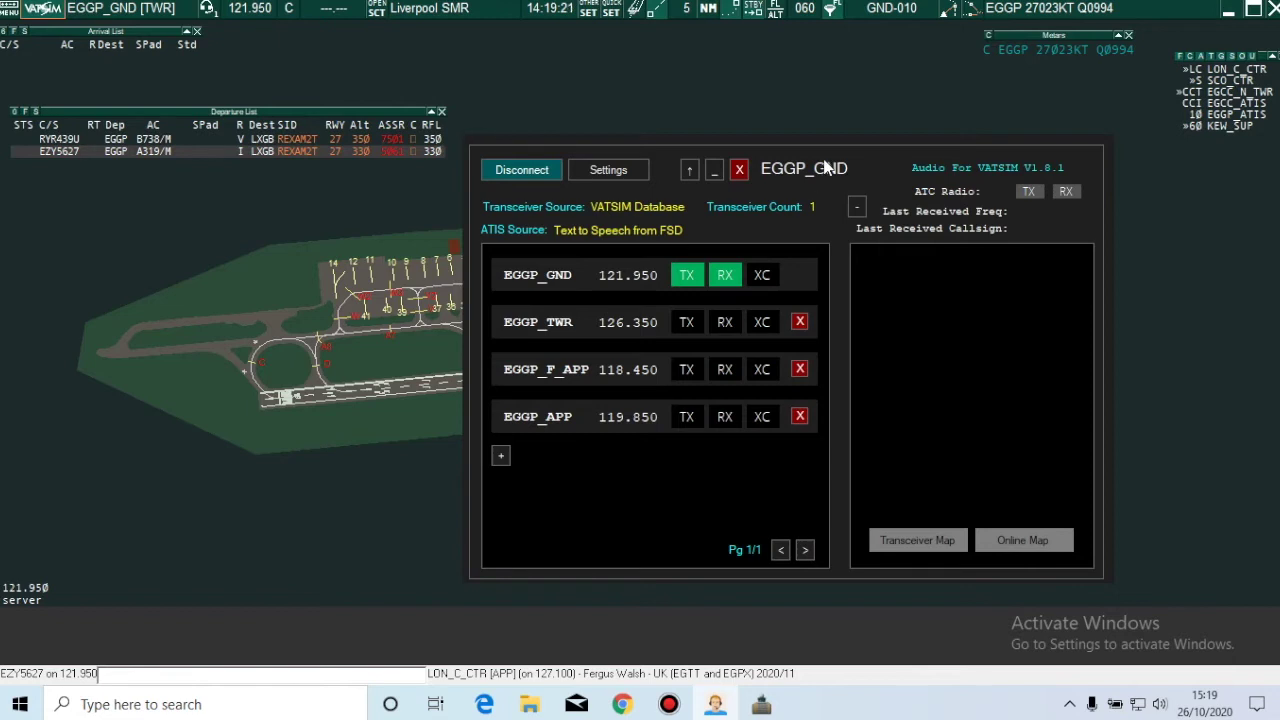
Review the EGGP_GND voice setup, then return to the radar and open EZY5627's flight plan.
drag(785, 146, 759, 128)
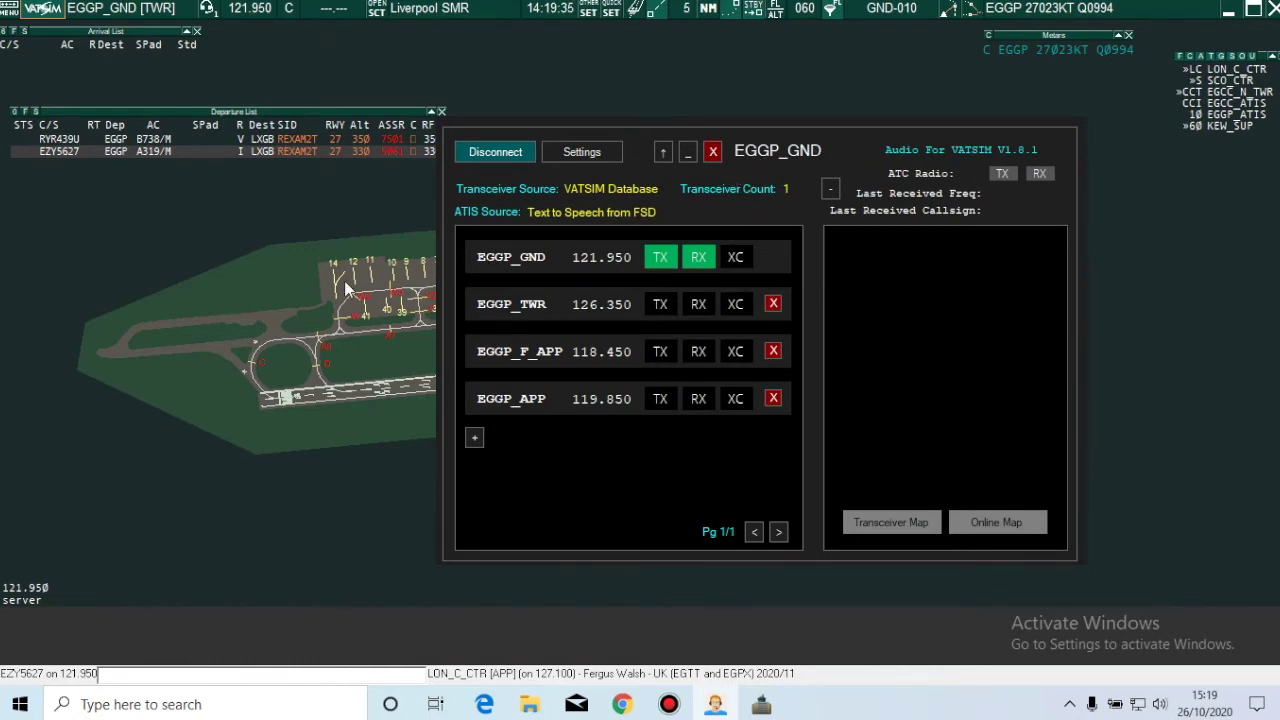
click(290, 222)
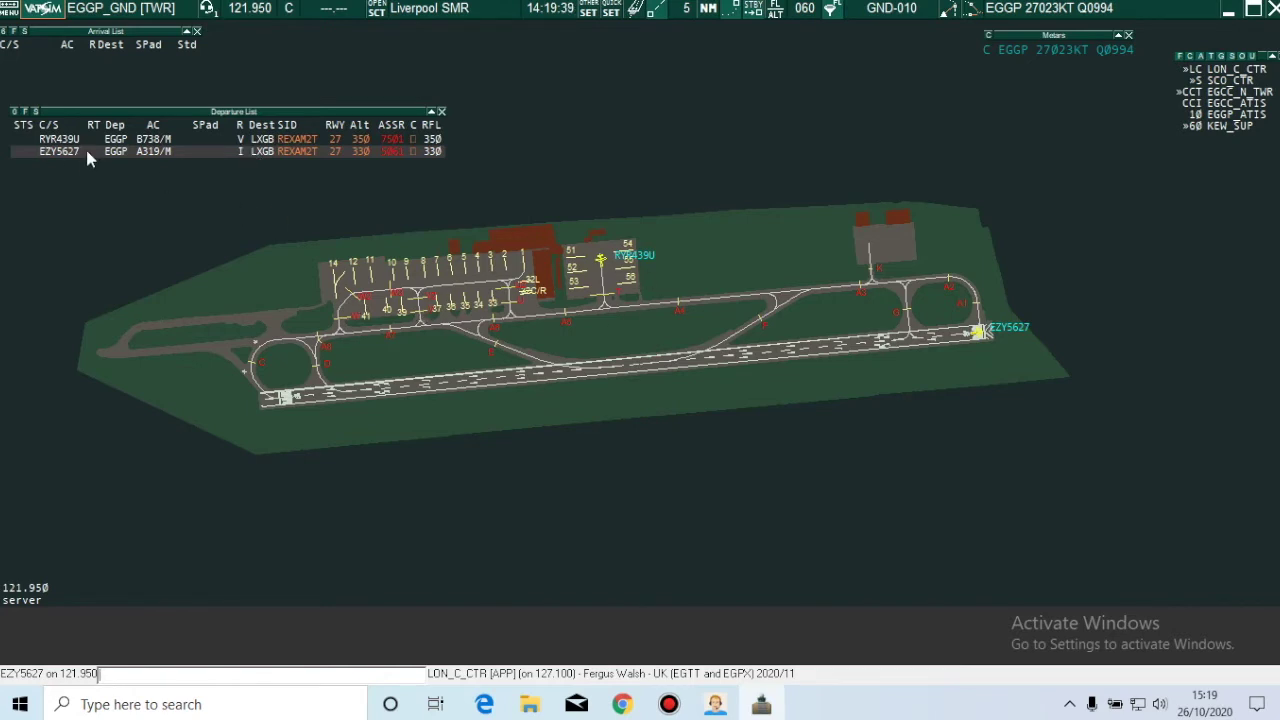
click(241, 151)
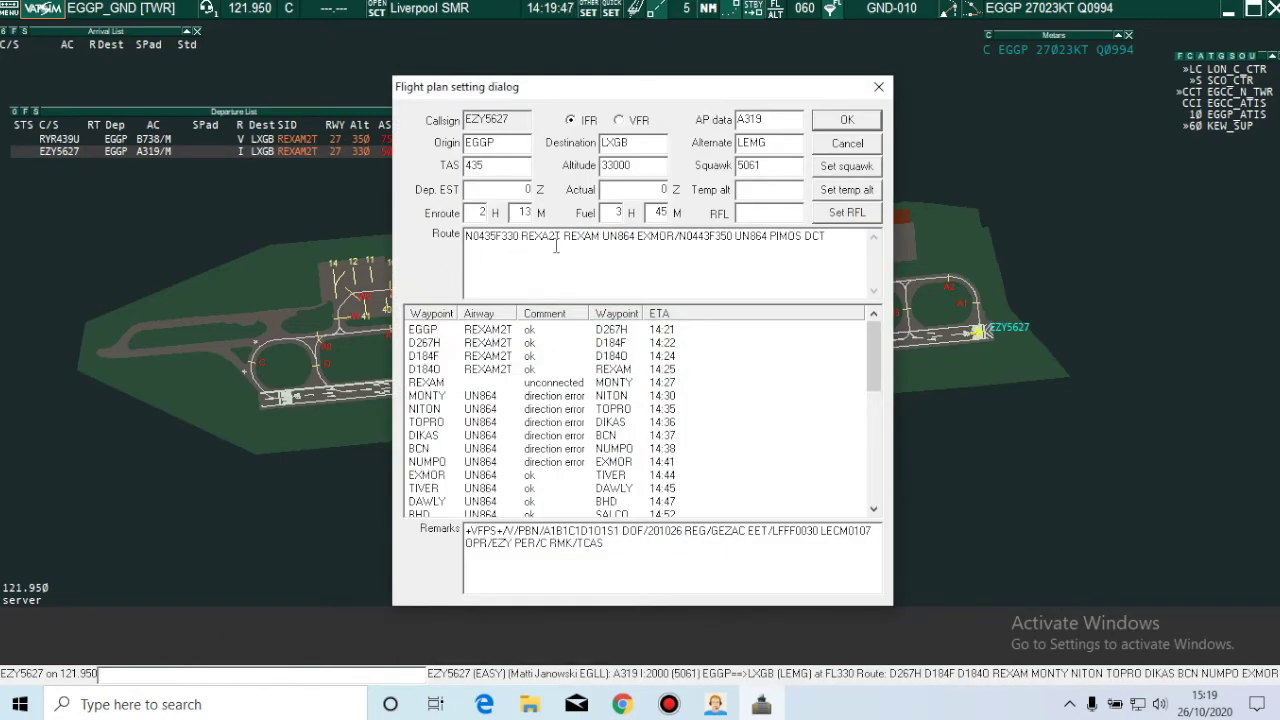
Scroll the Liverpool ATC crib sheet in Chrome to check EZY5627's route, then return to EuroScope.
click(667, 708)
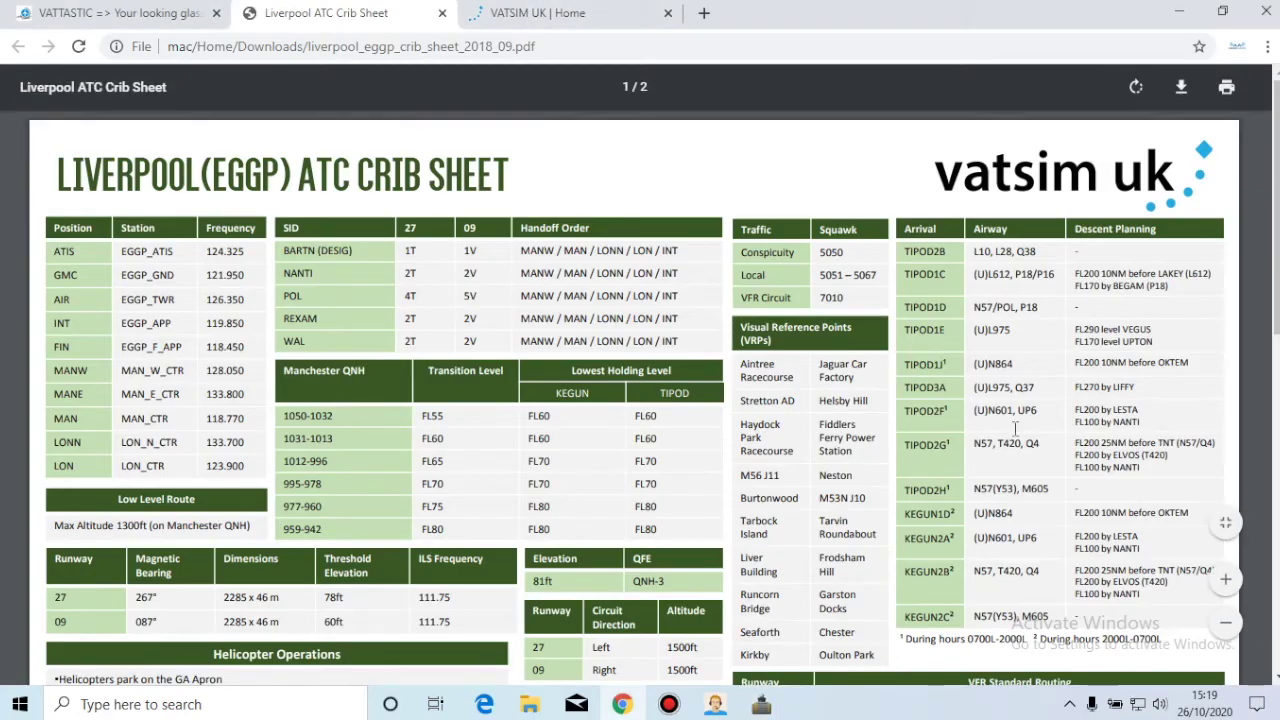
scroll(1000, 437, down, 2)
scroll(1000, 437, up, 1)
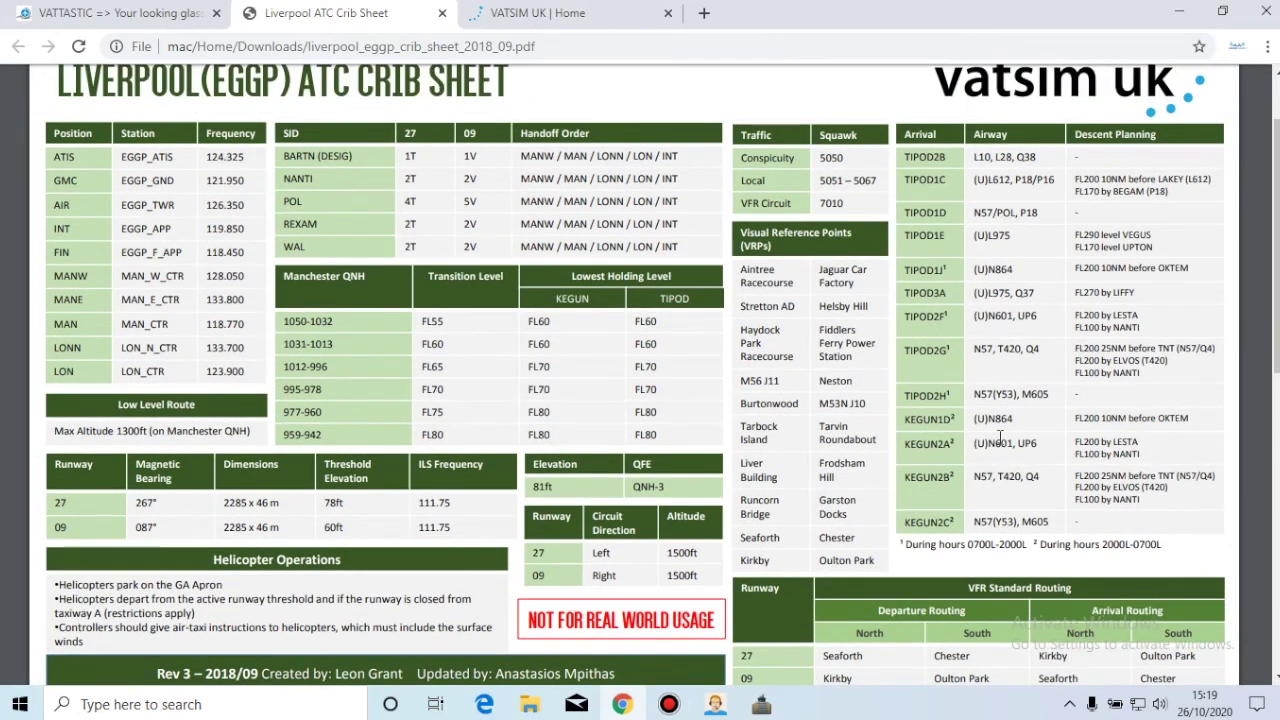
scroll(793, 430, down, 3)
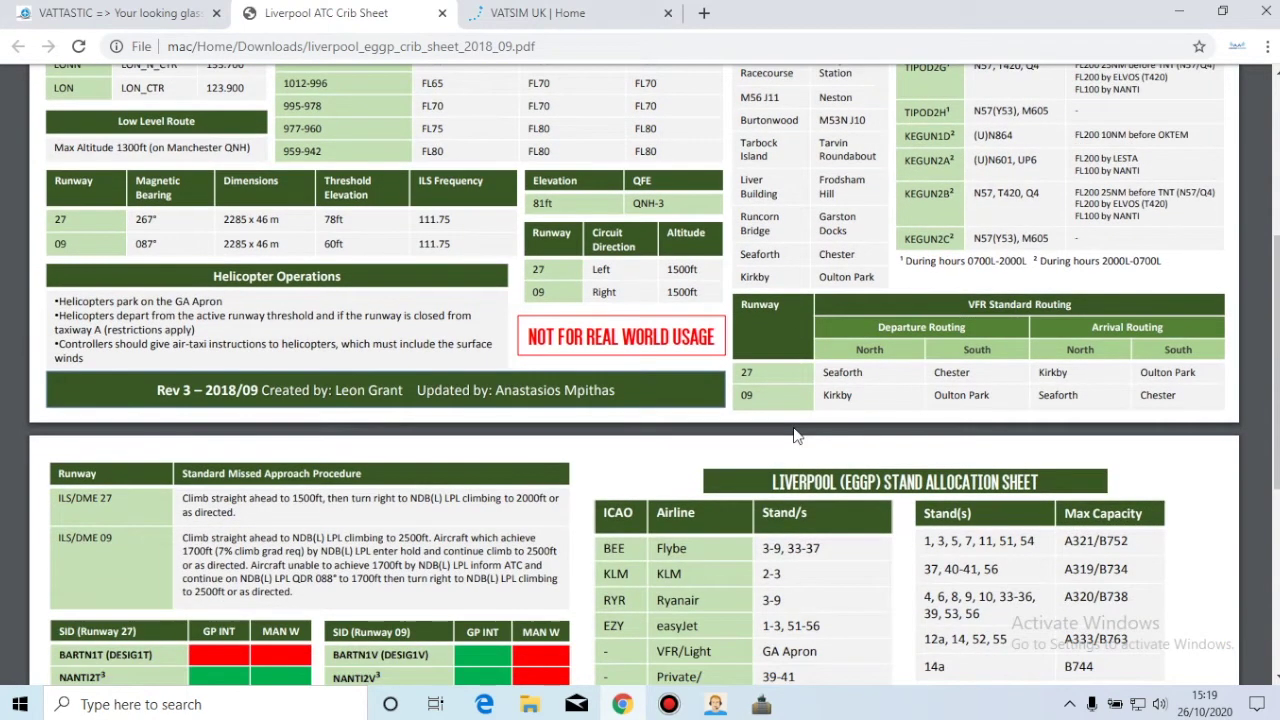
scroll(793, 427, down, 3)
scroll(793, 427, up, 7)
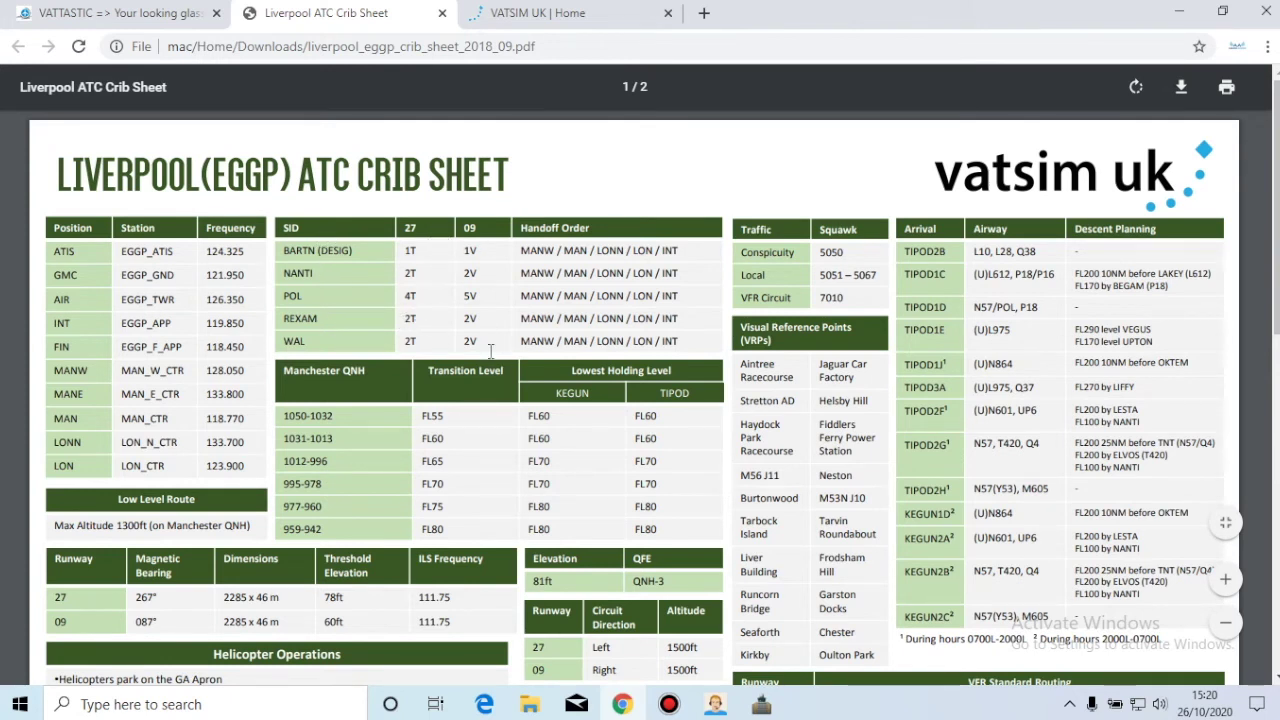
click(761, 704)
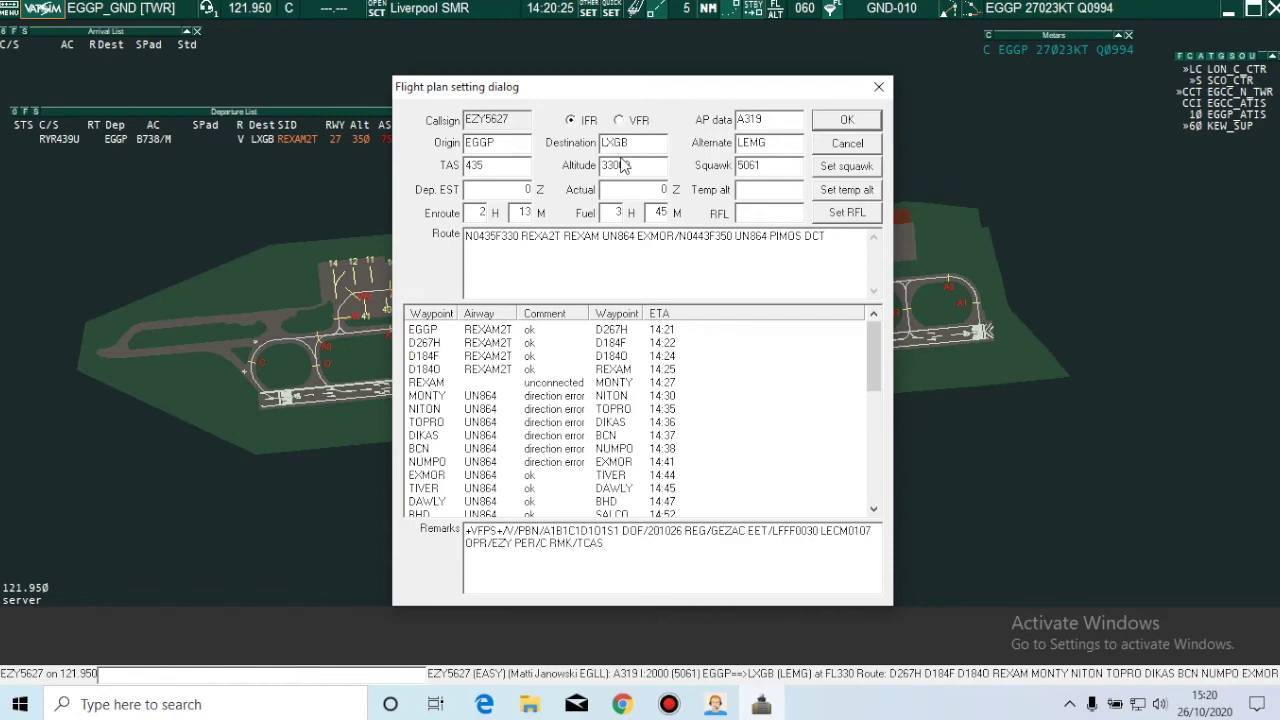
Close EZY5627's flight plan, then open RYR439U's, check its origin field, and close it.
click(874, 87)
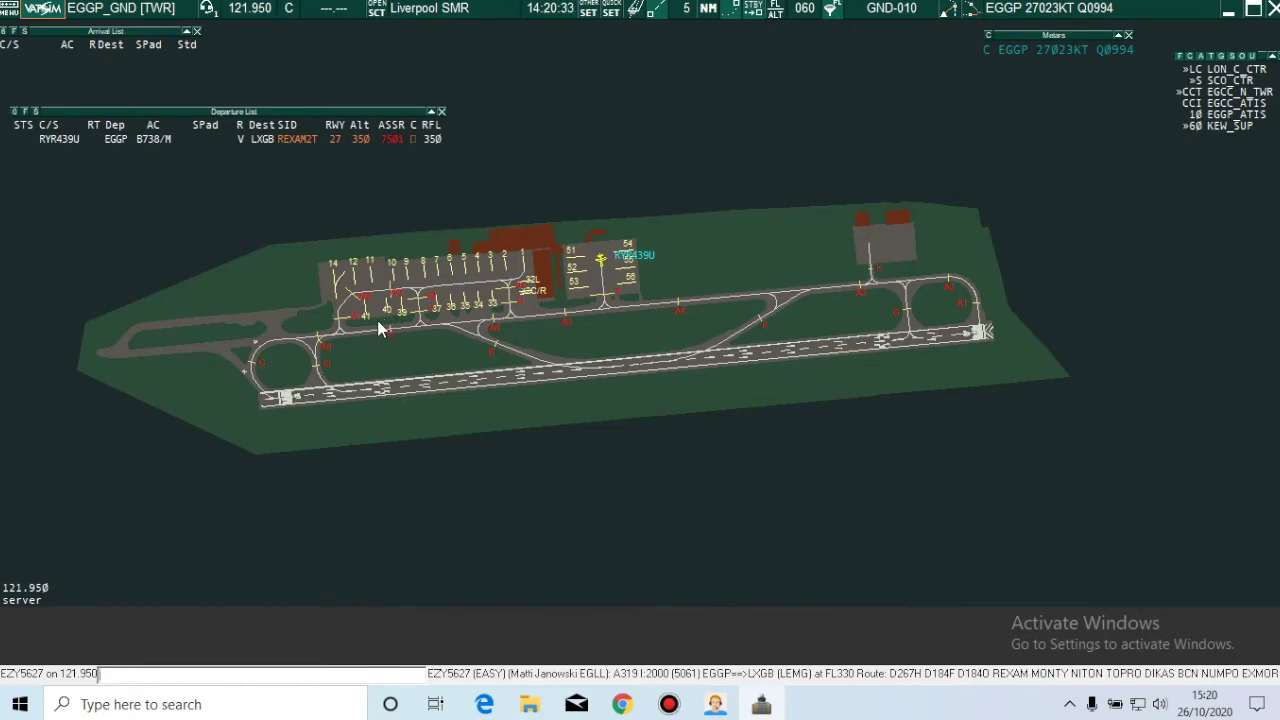
click(243, 139)
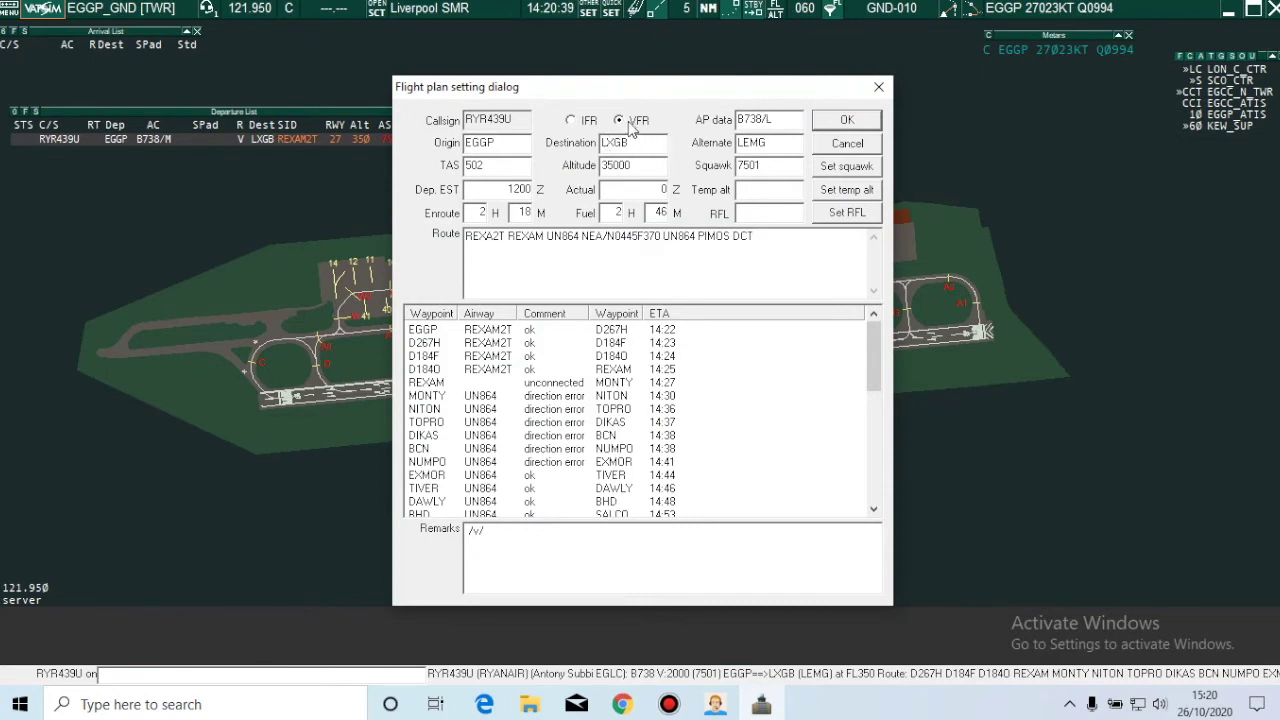
click(494, 144)
click(879, 90)
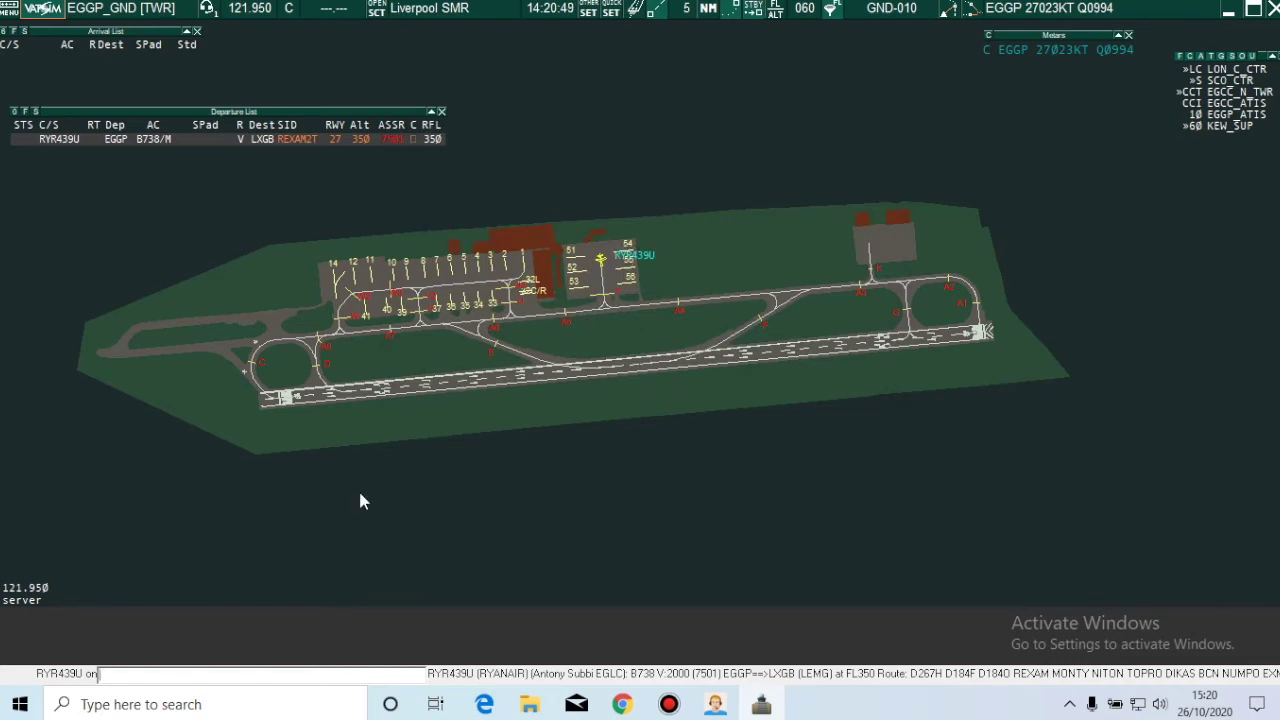
text(.chat RYR439U)
key(Return)
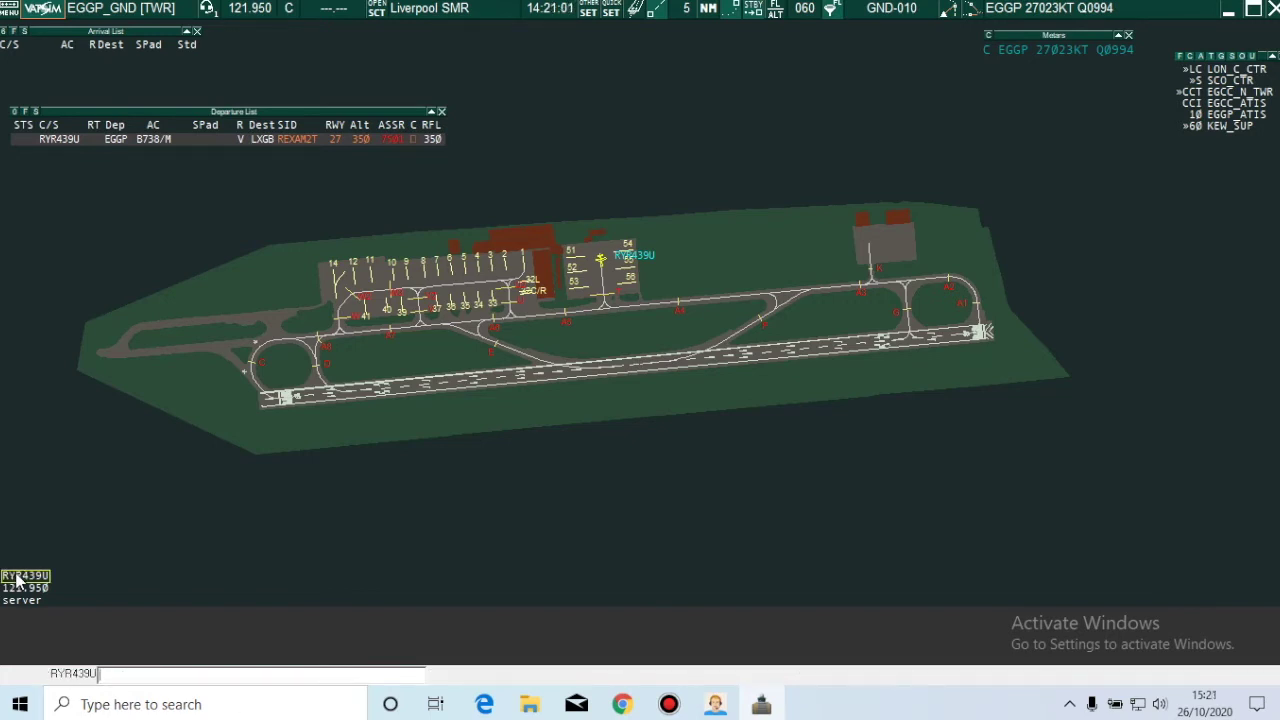
text(pela)
key(BackSpace)
key(BackSpace)
text(lease contact me)
key(Return)
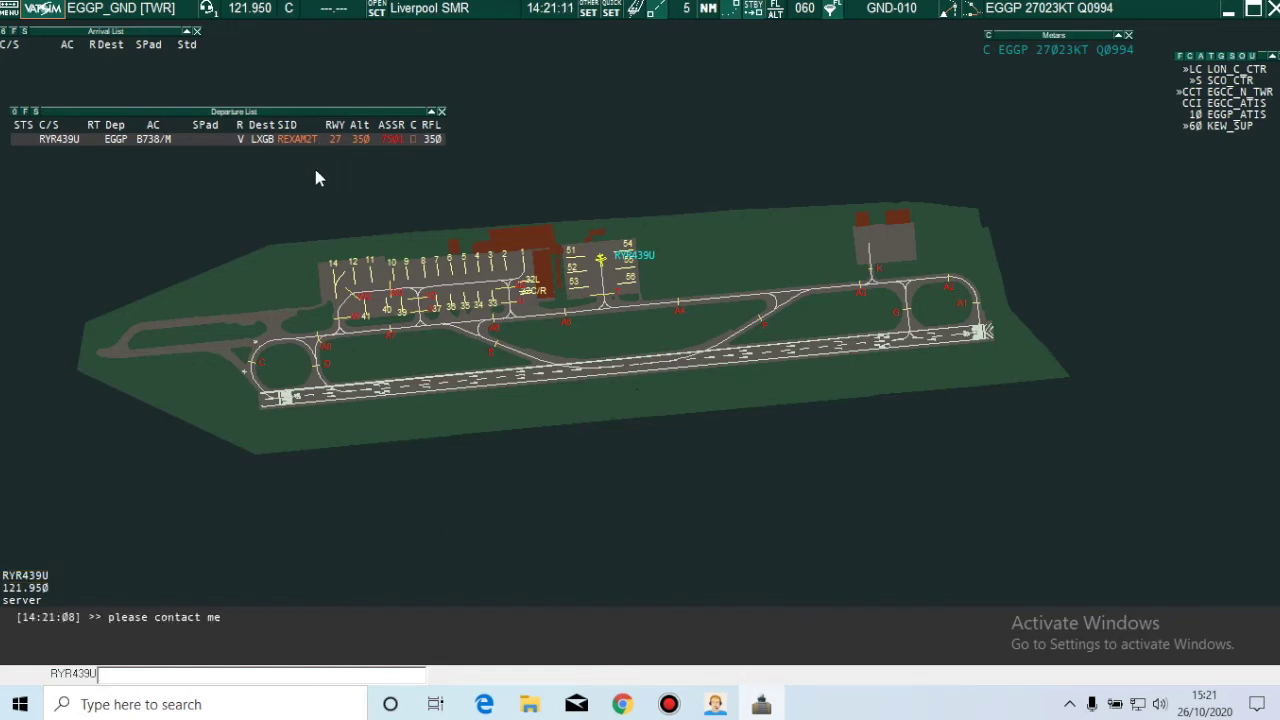
Assign RYR439U a squawk code, then check the crib sheet's local squawk list.
click(390, 140)
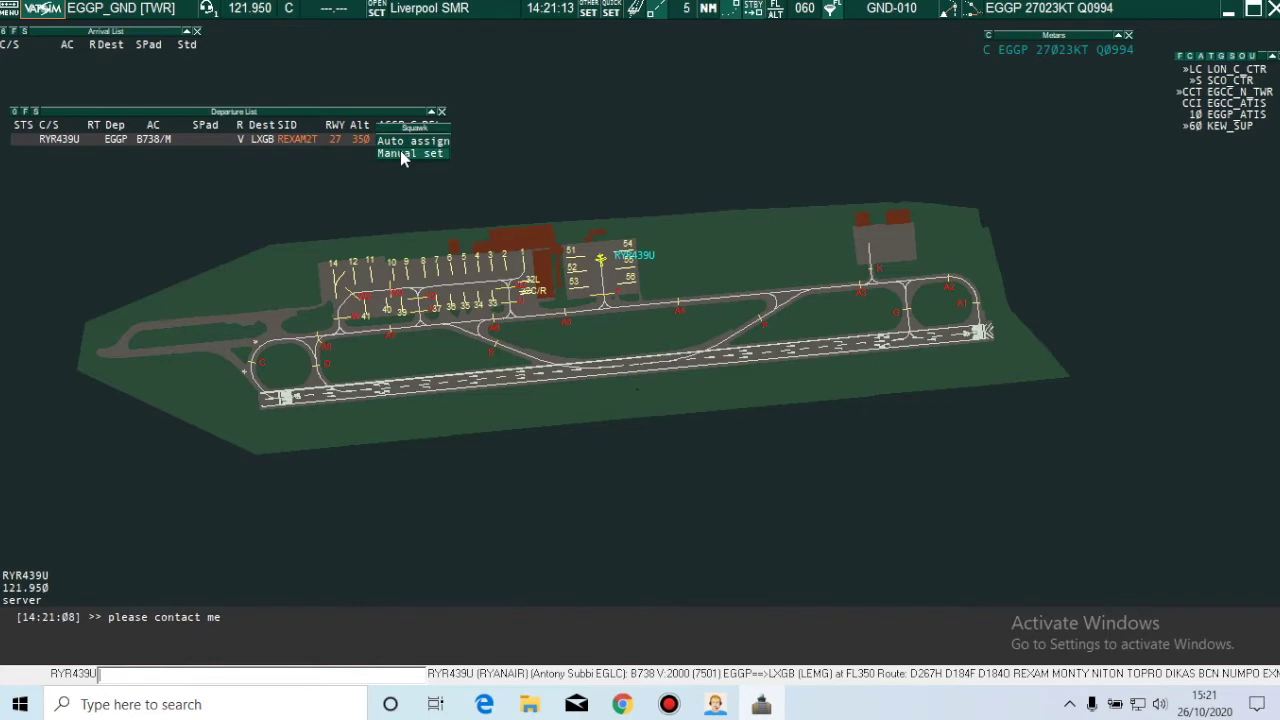
click(405, 145)
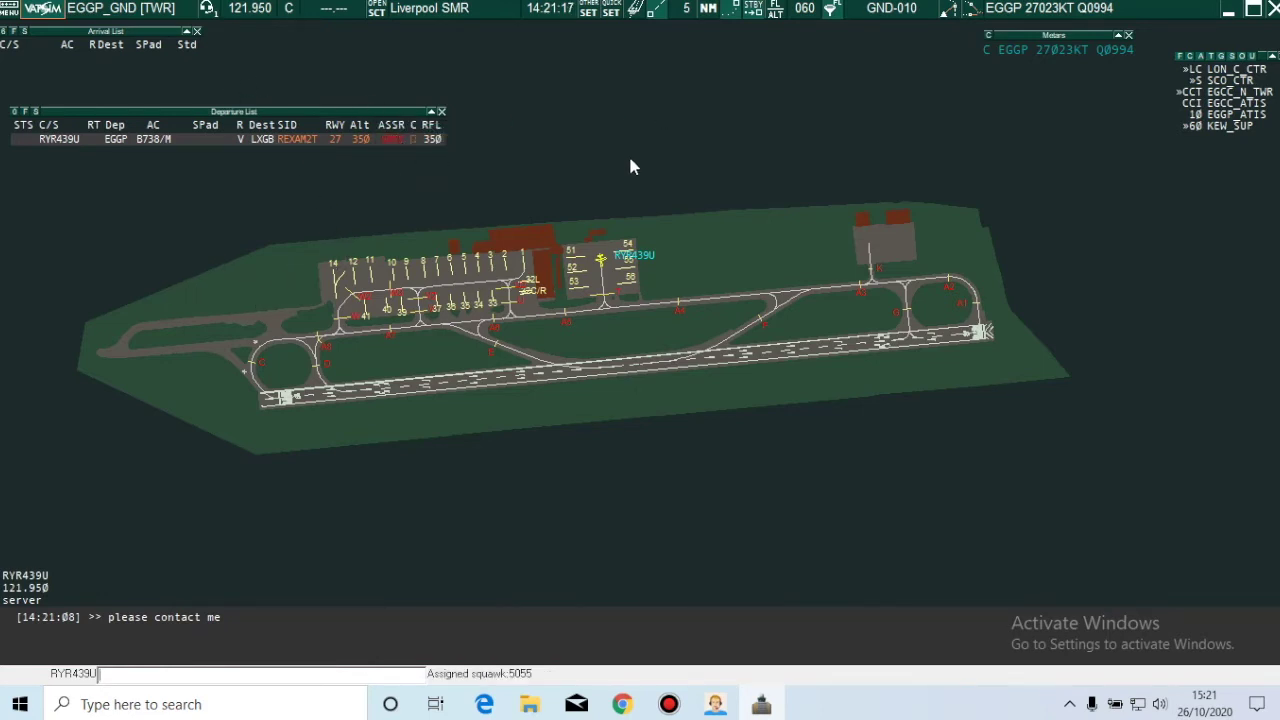
click(622, 704)
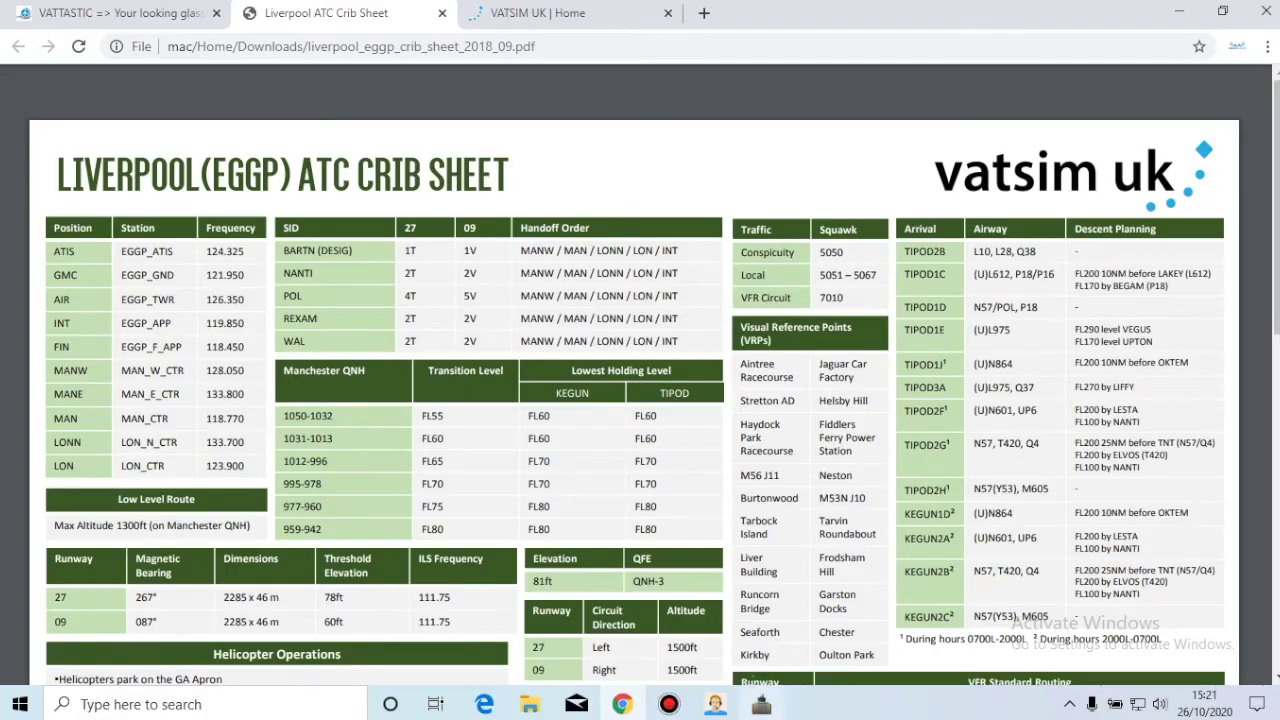
Auto-assign RYR439U's squawk twice, ending with code 5064.
click(761, 704)
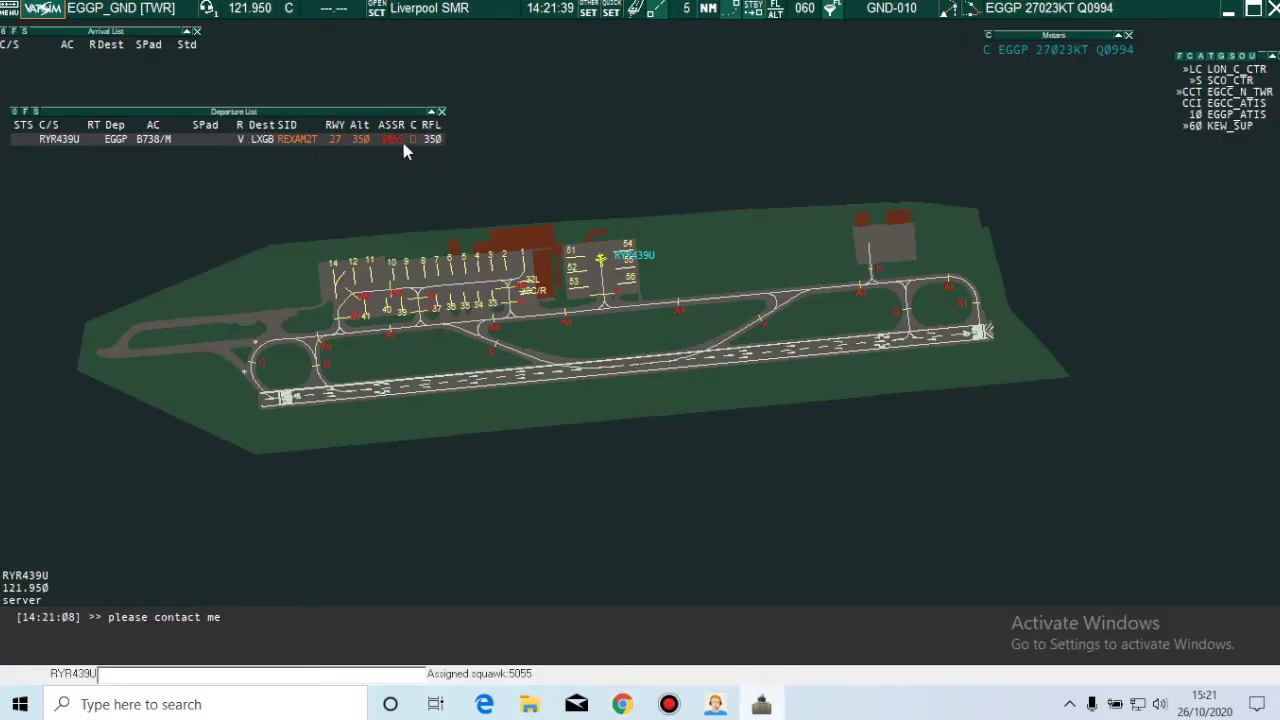
click(622, 704)
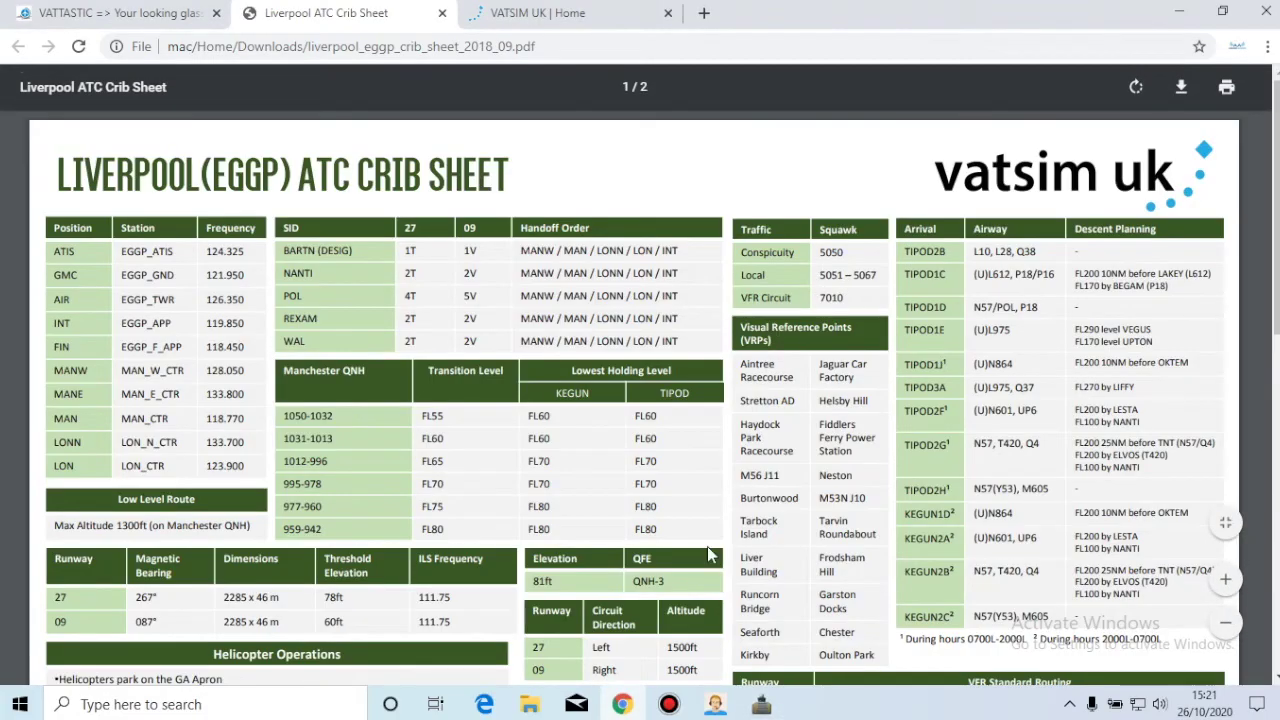
click(757, 703)
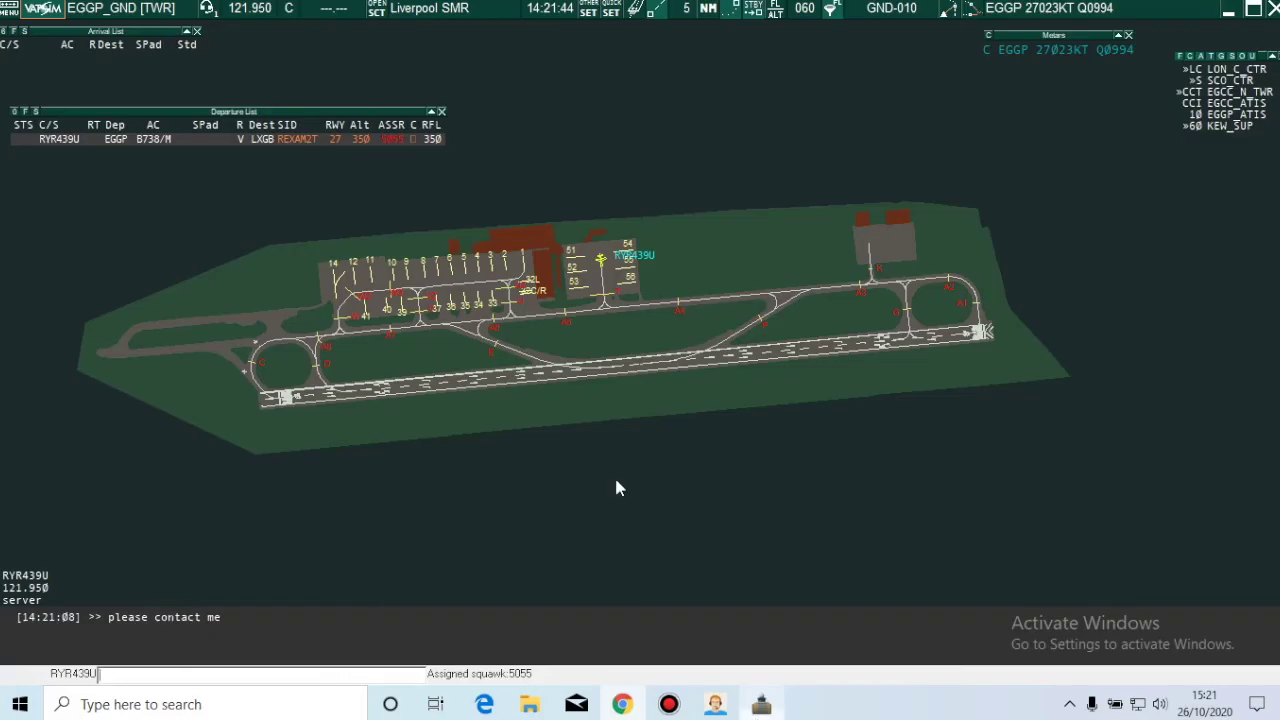
click(390, 137)
click(395, 142)
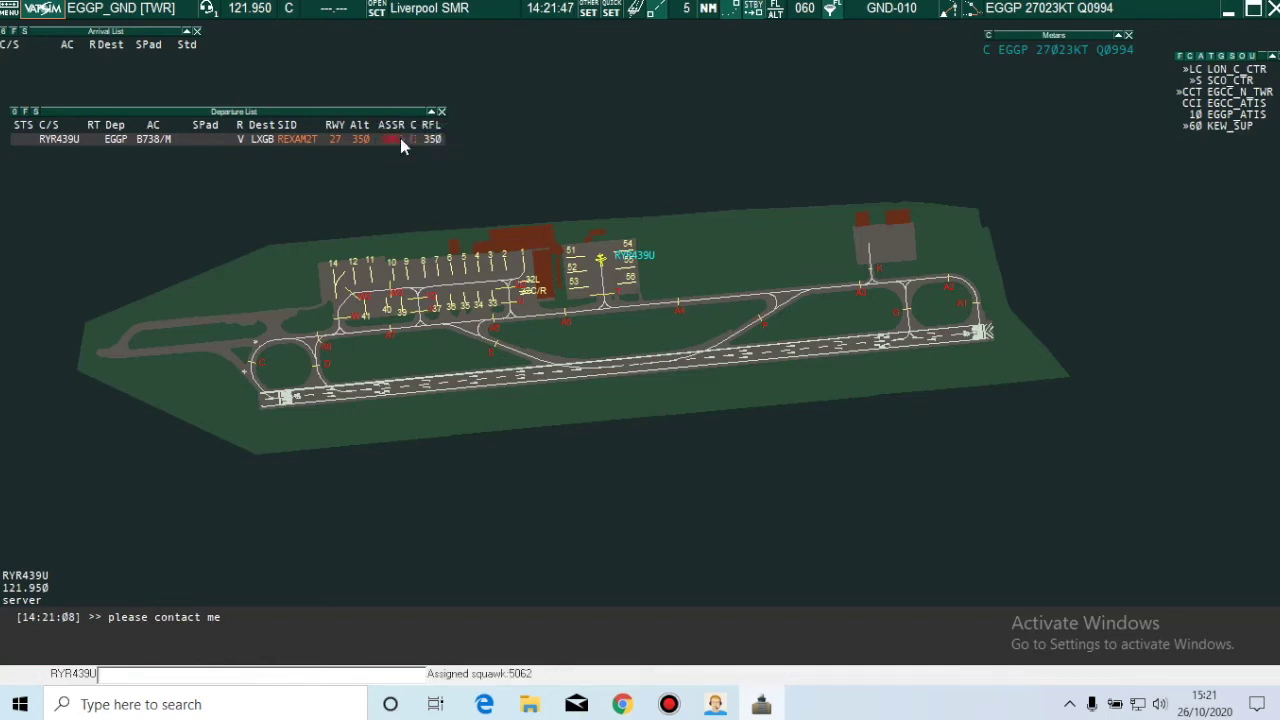
click(394, 145)
click(393, 150)
Check Audio for VATSIM, then open RYR439U's flight plan from the radar.
click(715, 704)
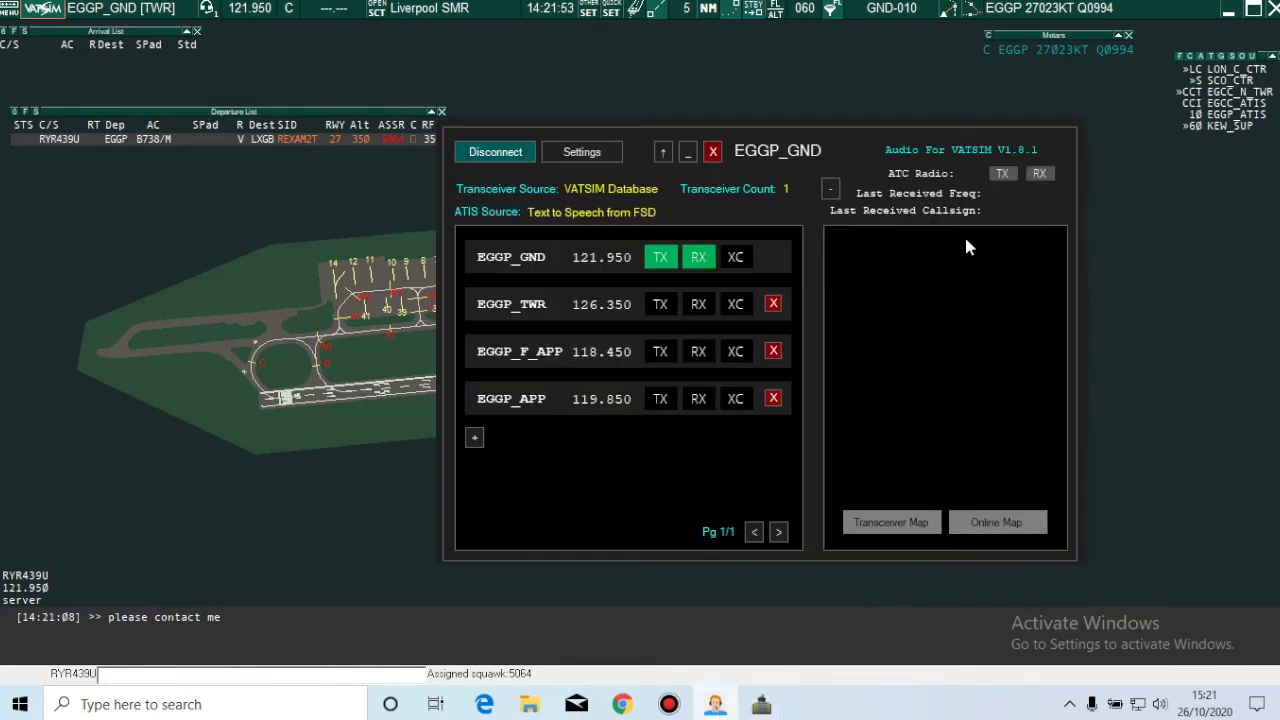
click(239, 387)
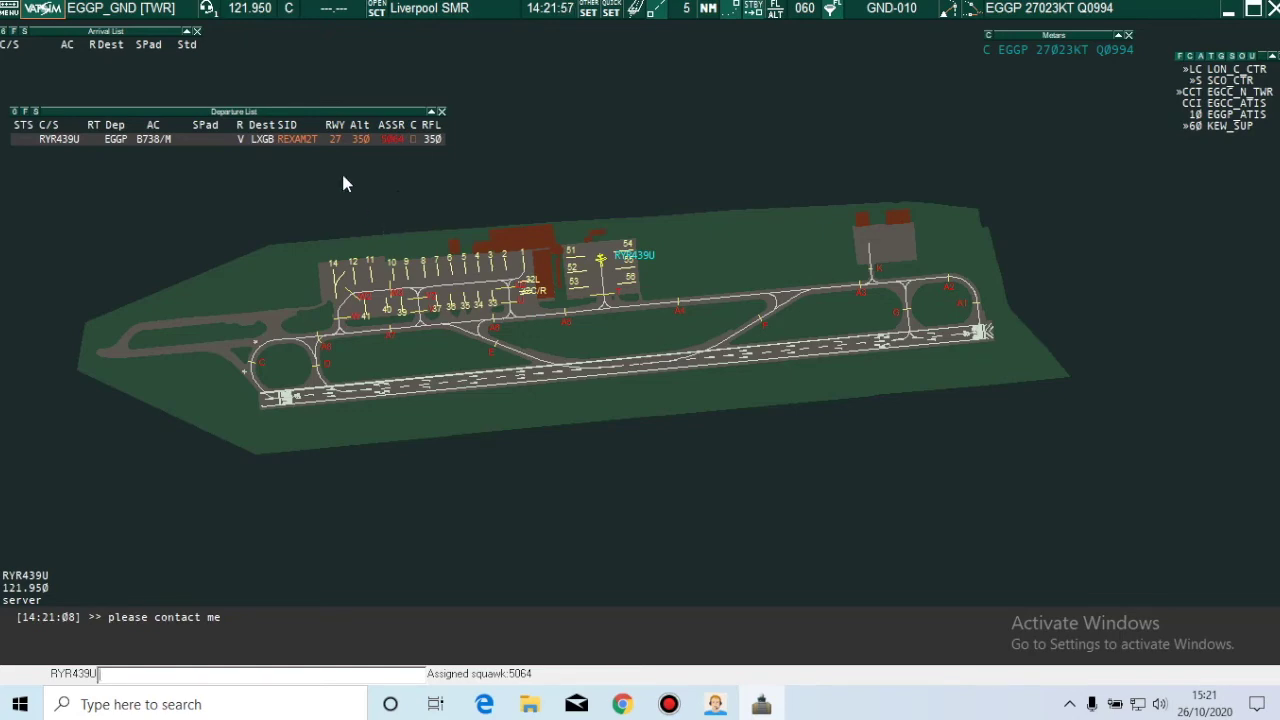
click(243, 138)
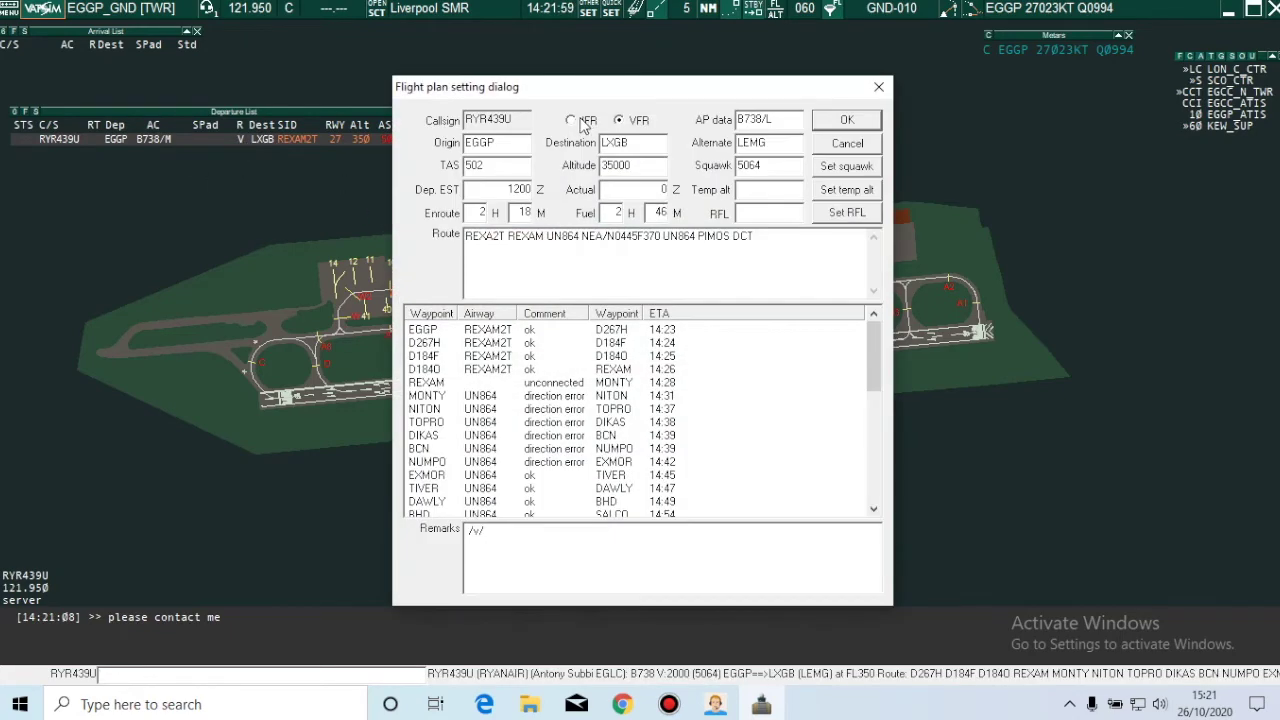
Change RYR439U's flight rules to IFR and regenerate its auto-assigned squawk several times.
click(575, 123)
click(866, 122)
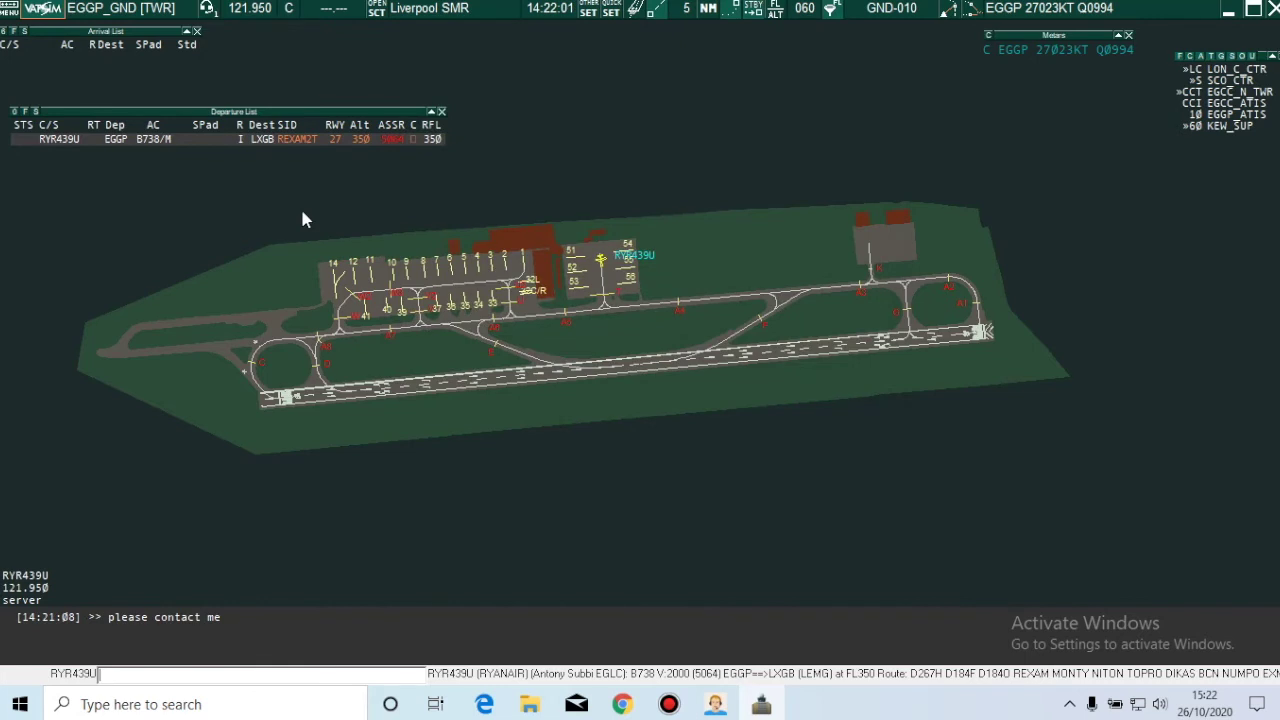
click(393, 138)
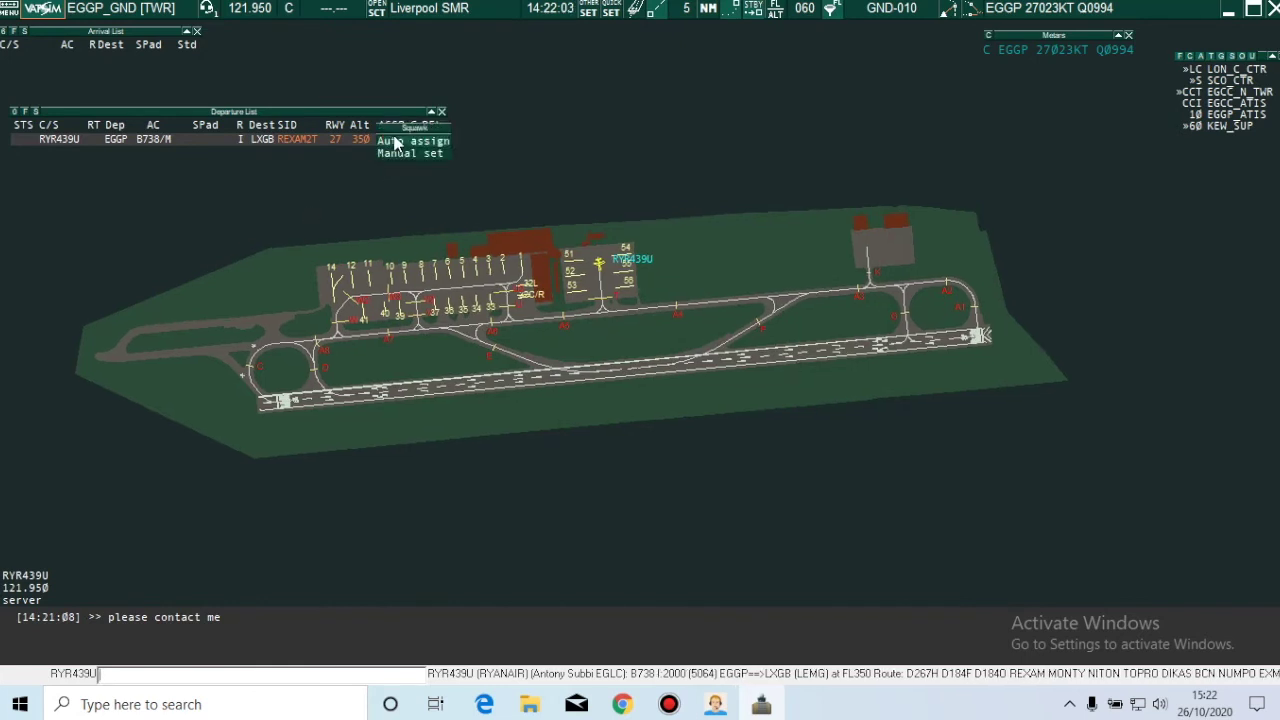
click(397, 142)
click(391, 139)
click(396, 142)
click(395, 142)
click(394, 142)
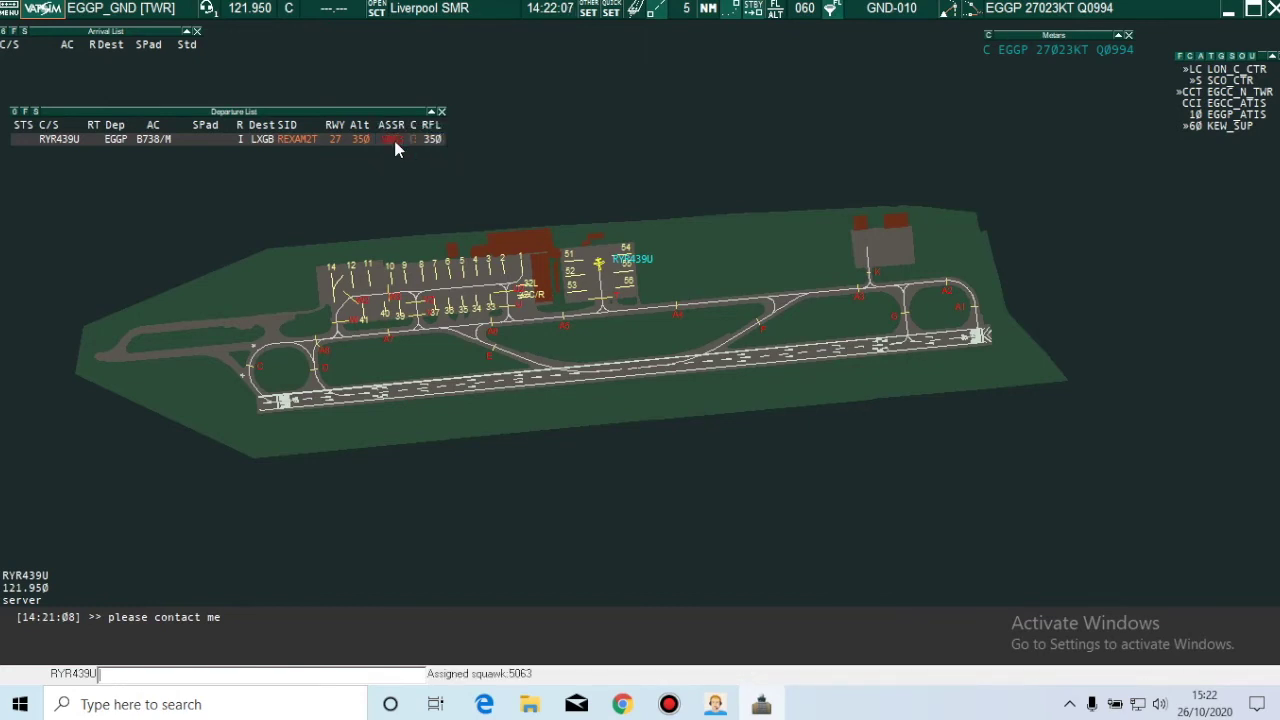
Manually set RYR439U's squawk to 2002 and close its private chat.
click(393, 141)
click(393, 154)
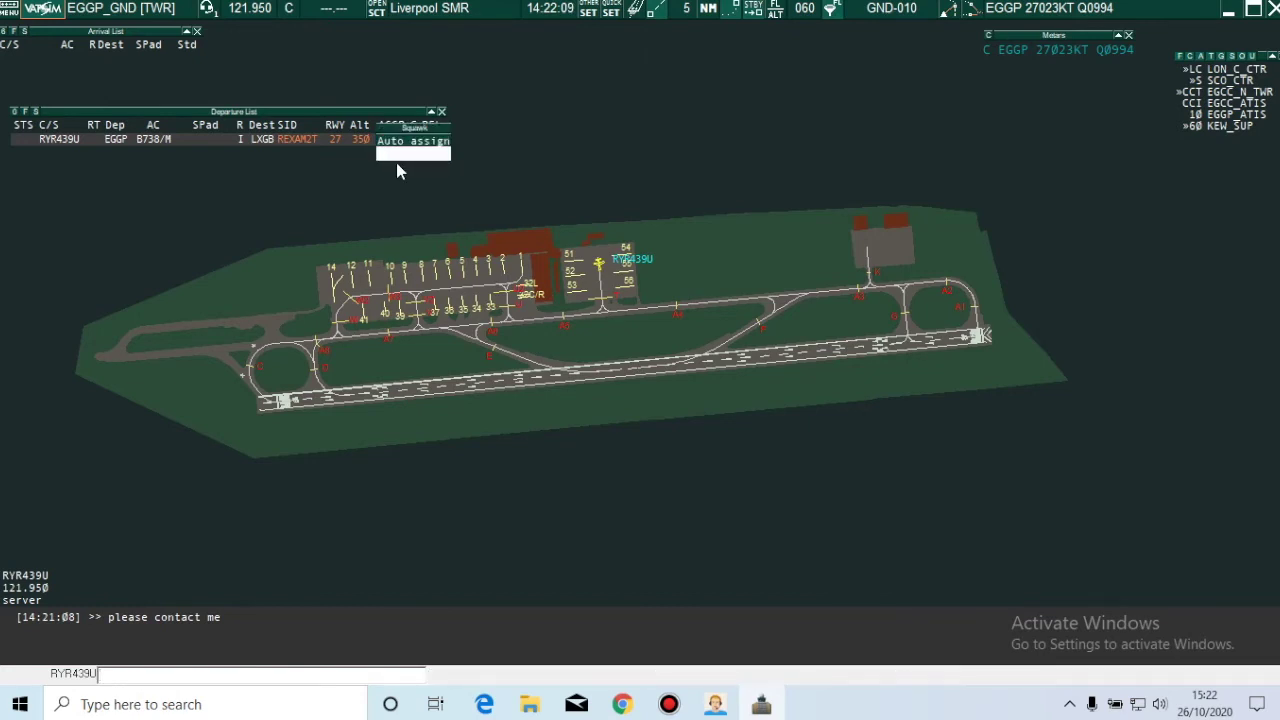
text(2002)
key(Return)
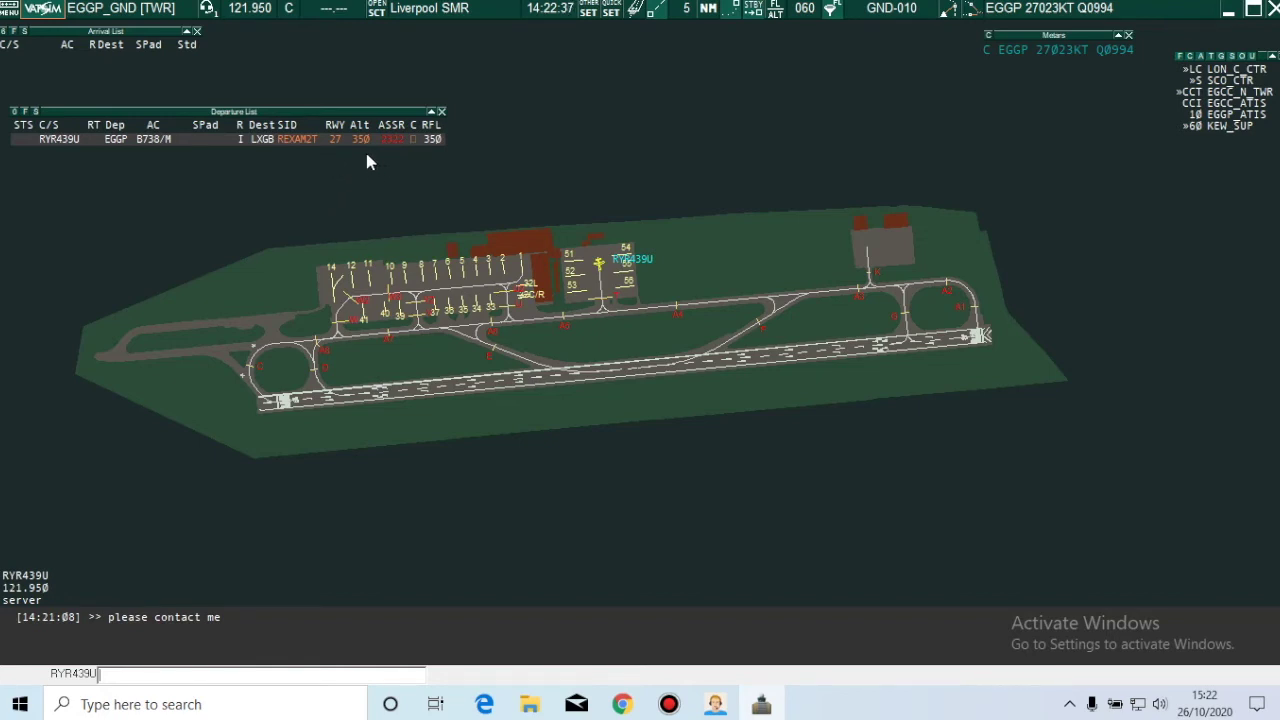
click(30, 588)
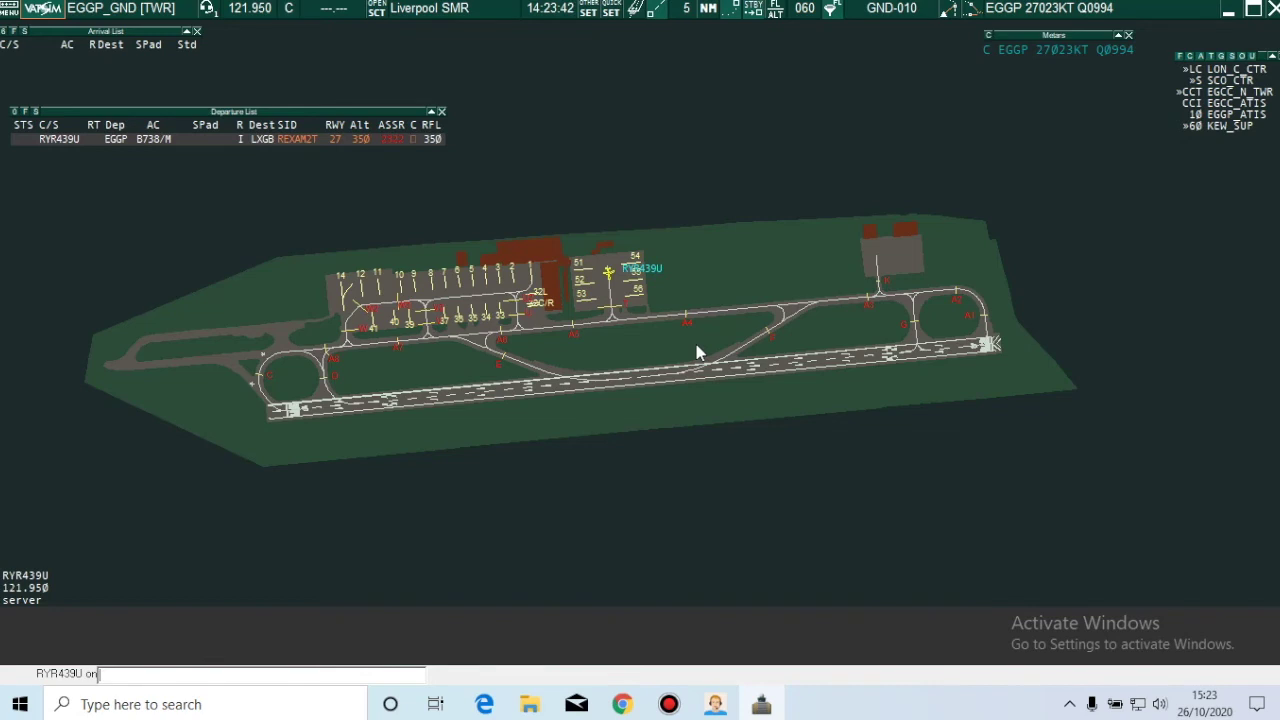
Mark RYR439U as having received clearance in the Departure List.
click(415, 140)
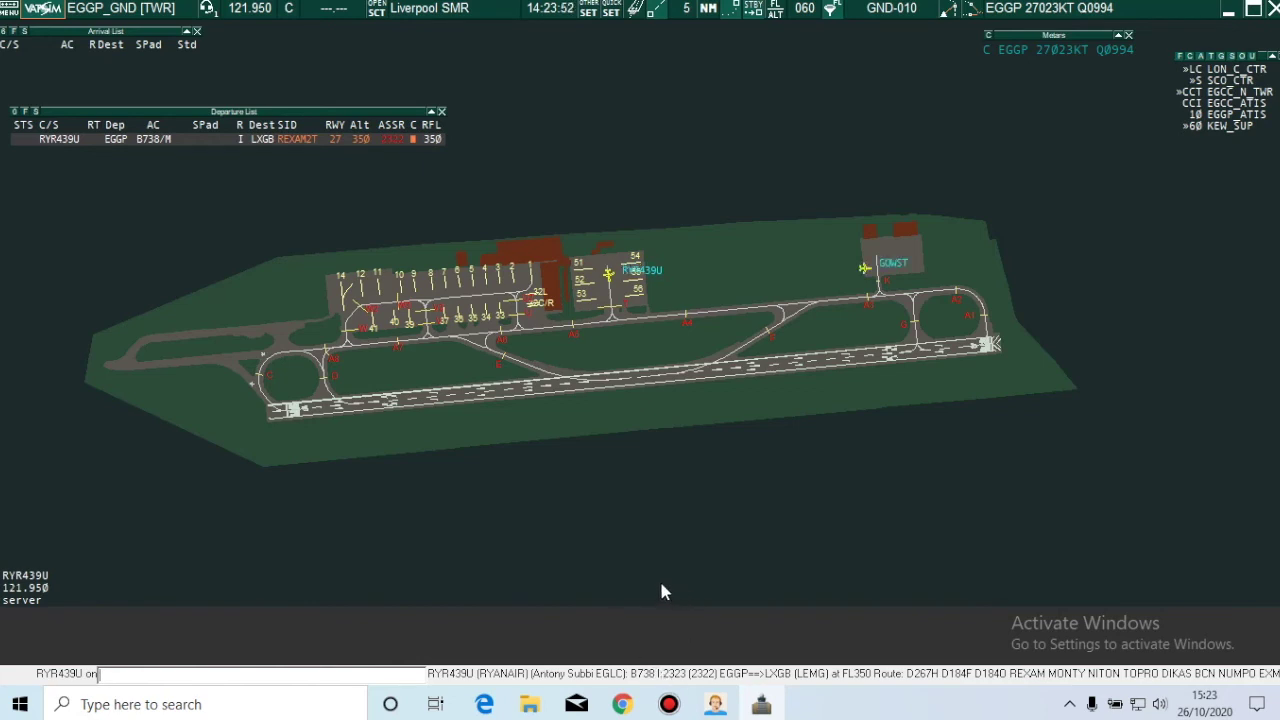
Pan the airport view slightly to keep the taxiing RYR439U in sight.
drag(575, 473, 586, 464)
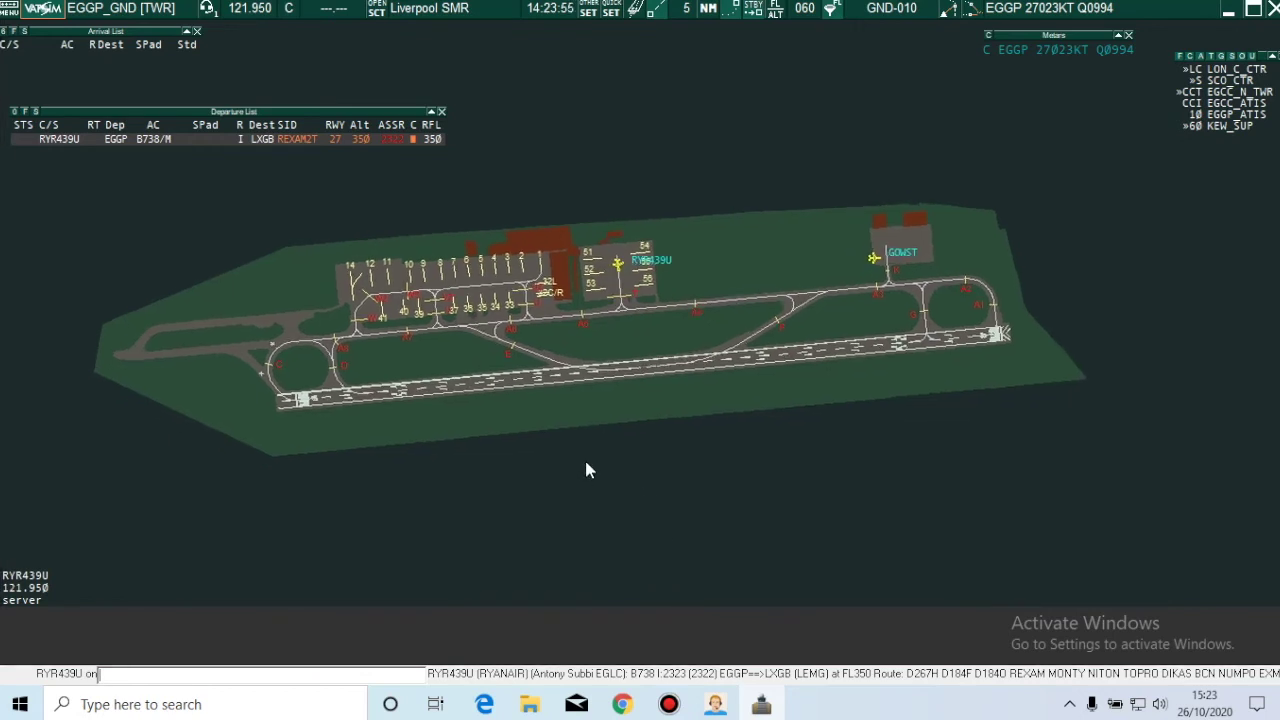